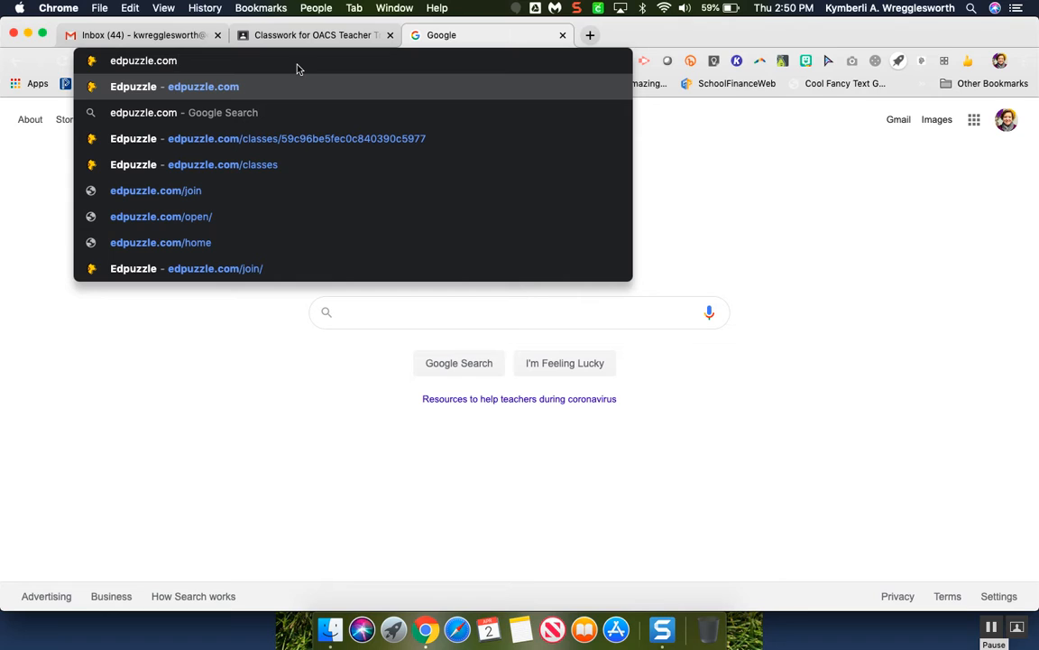
- Load edpuzzle.com and look through the trending videos on its home page
{"action": "key", "text": "Return"}
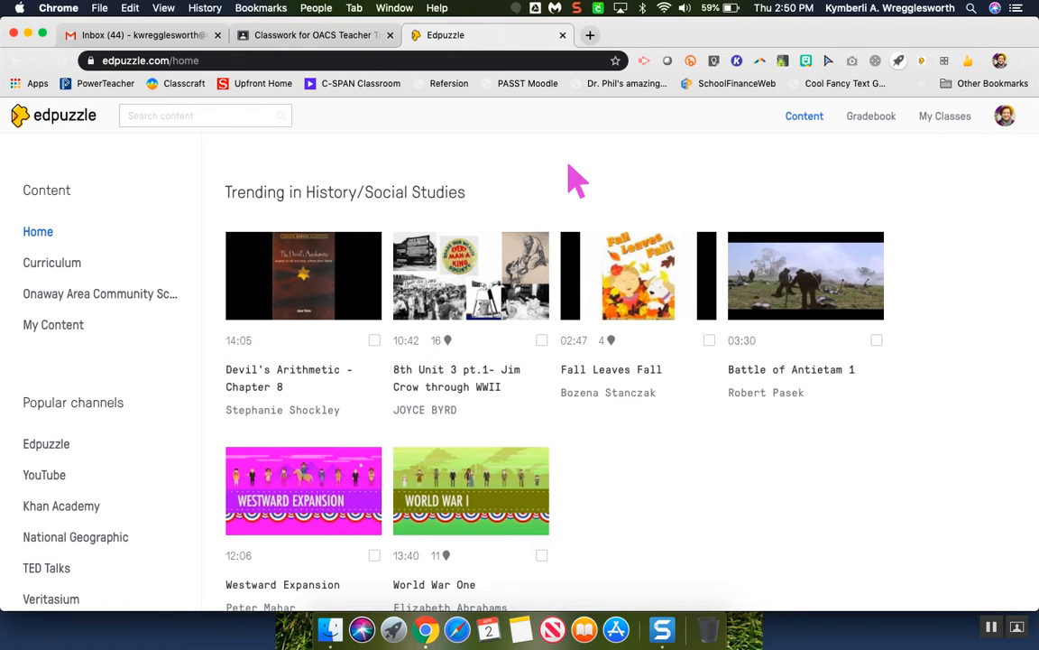
{"action": "scroll", "coordinate": [689, 413], "scroll_direction": "down", "scroll_amount": 5}
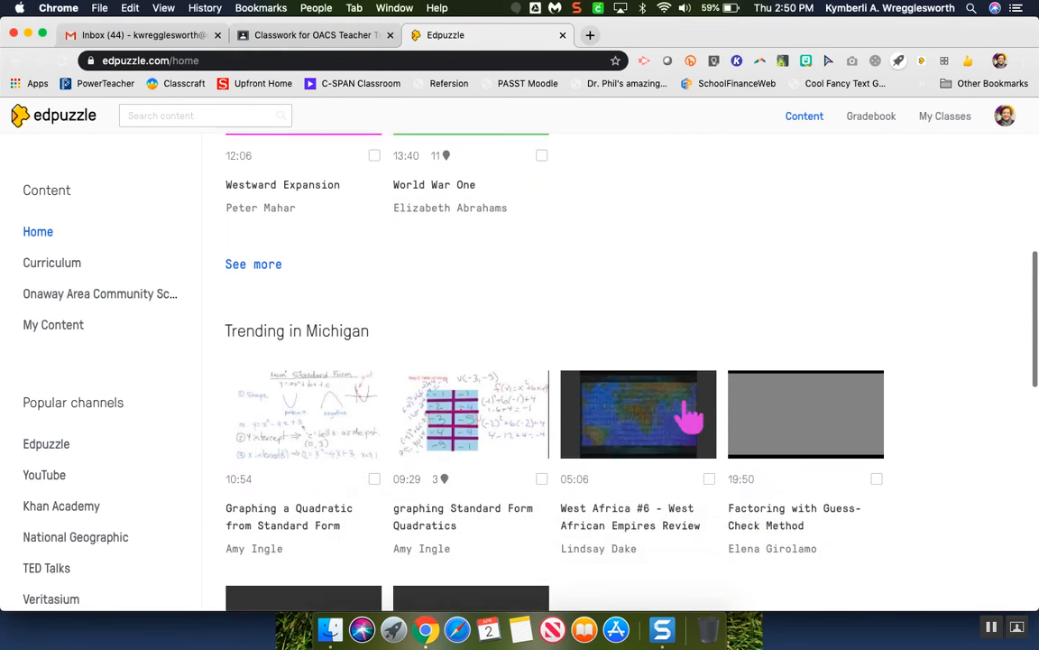
{"action": "scroll", "coordinate": [689, 417], "scroll_direction": "down", "scroll_amount": 1}
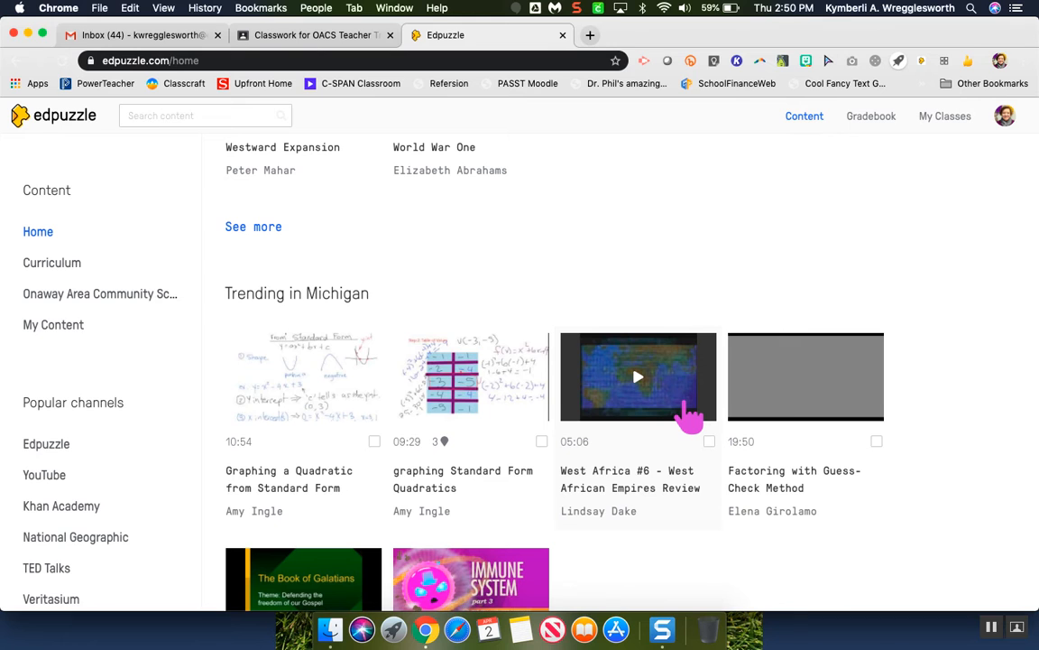
{"action": "scroll", "coordinate": [689, 413], "scroll_direction": "down", "scroll_amount": 10}
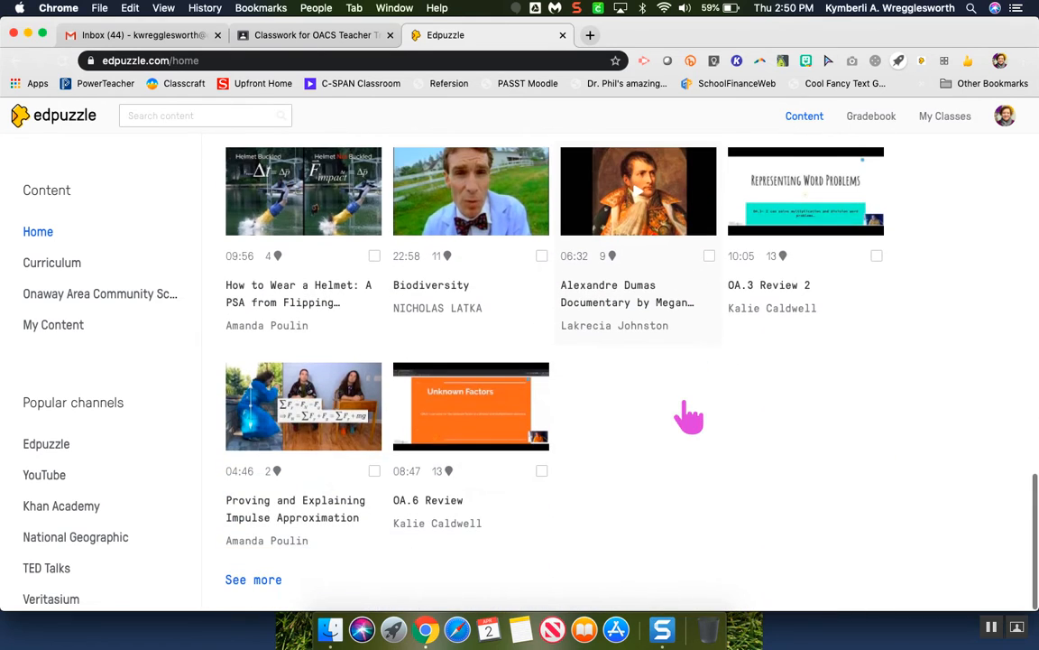
{"action": "scroll", "coordinate": [688, 417], "scroll_direction": "up", "scroll_amount": 8}
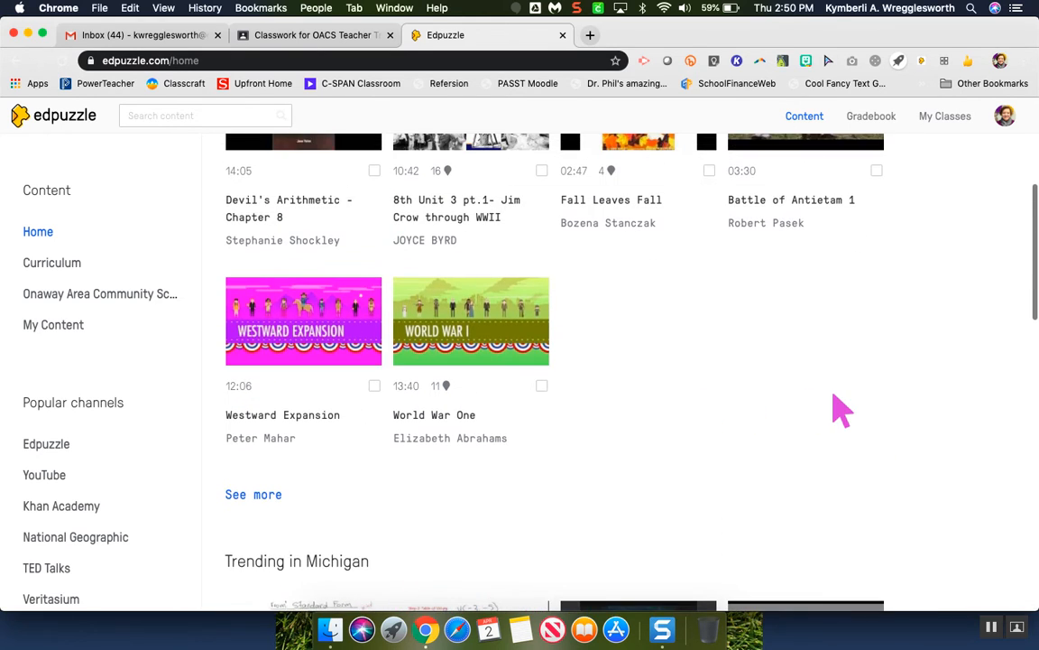
{"action": "scroll", "coordinate": [826, 411], "scroll_direction": "up", "scroll_amount": 3}
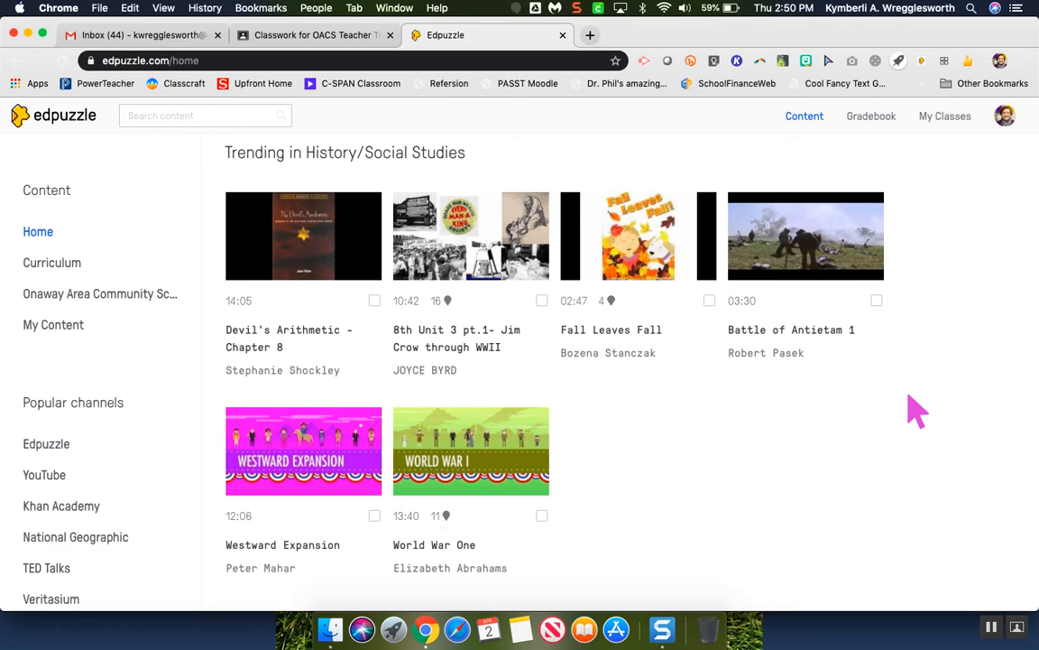
{"action": "scroll", "coordinate": [916, 410], "scroll_direction": "up", "scroll_amount": 1}
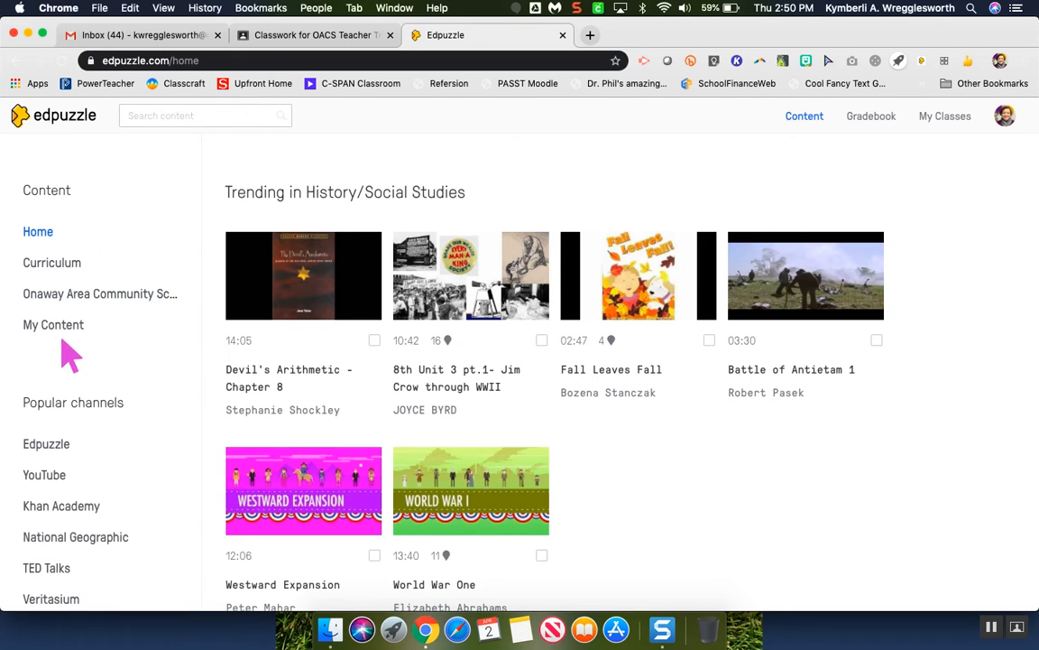
- View the Curriculum, Onaway Area Community Schools and My Content sections in turn
{"action": "left_click", "coordinate": [65, 270]}
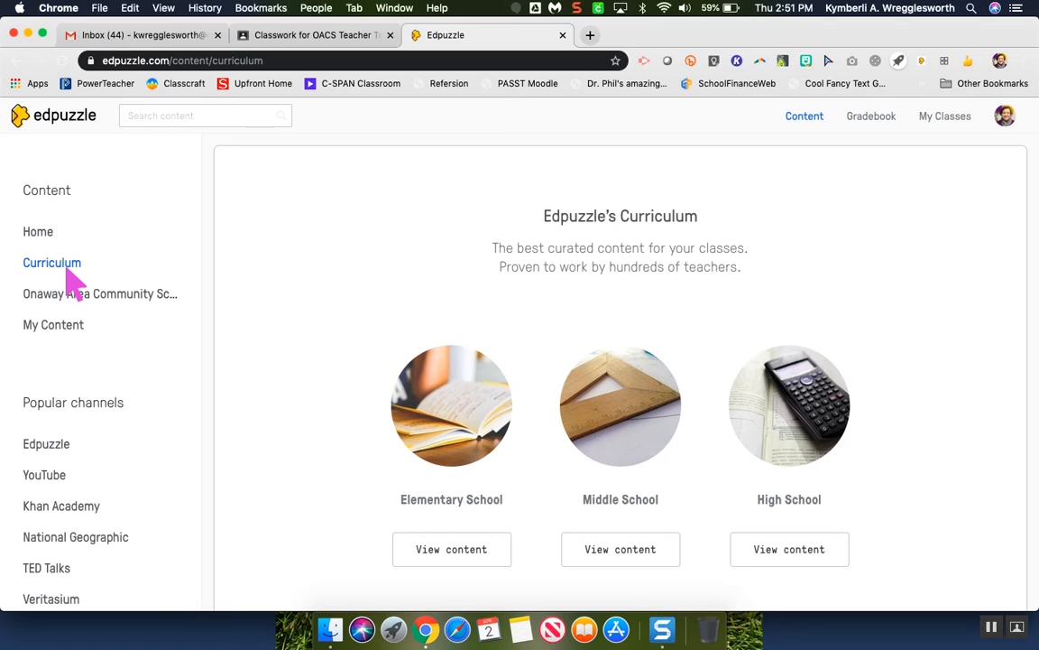
{"action": "left_click", "coordinate": [72, 295]}
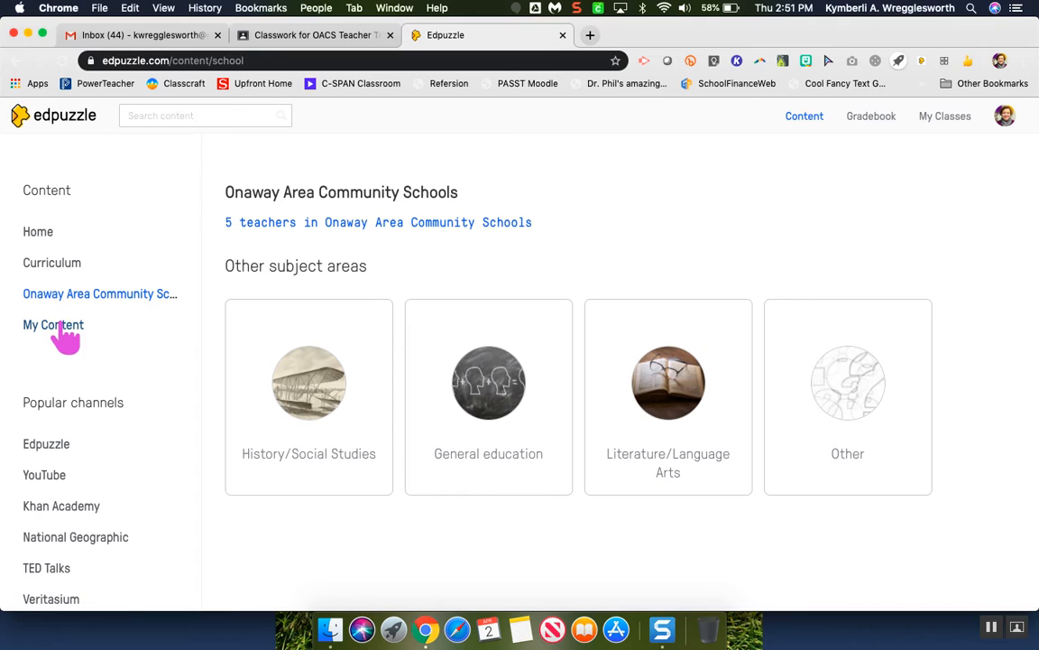
{"action": "left_click", "coordinate": [65, 336]}
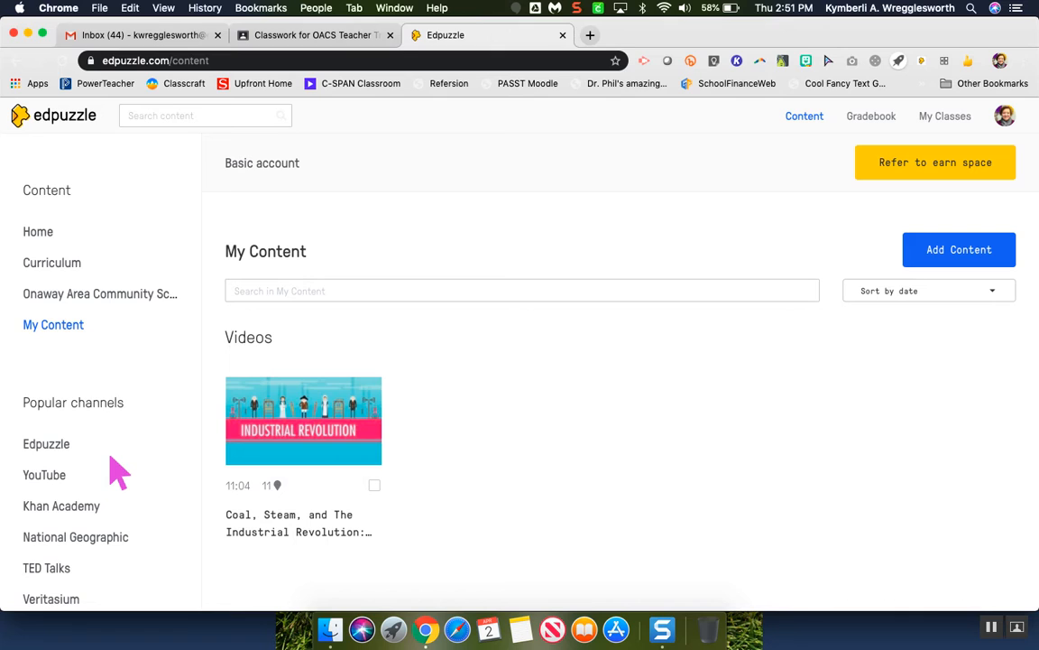
- Open the Crash Course channel and search it for "capitalism"
{"action": "scroll", "coordinate": [119, 469], "scroll_direction": "down", "scroll_amount": 3}
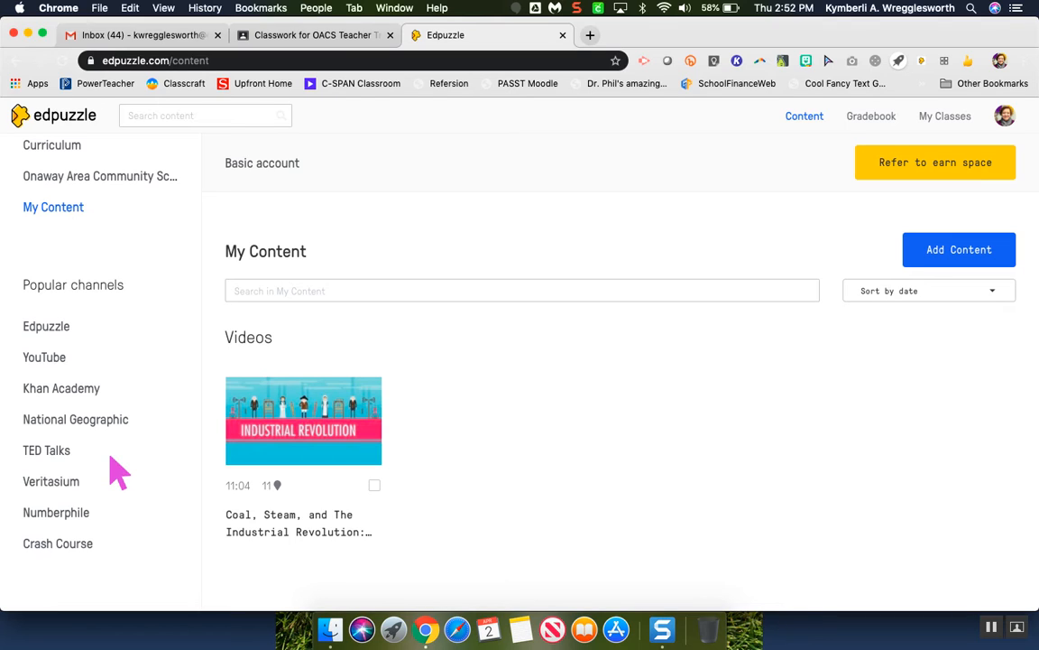
{"action": "left_click", "coordinate": [68, 547]}
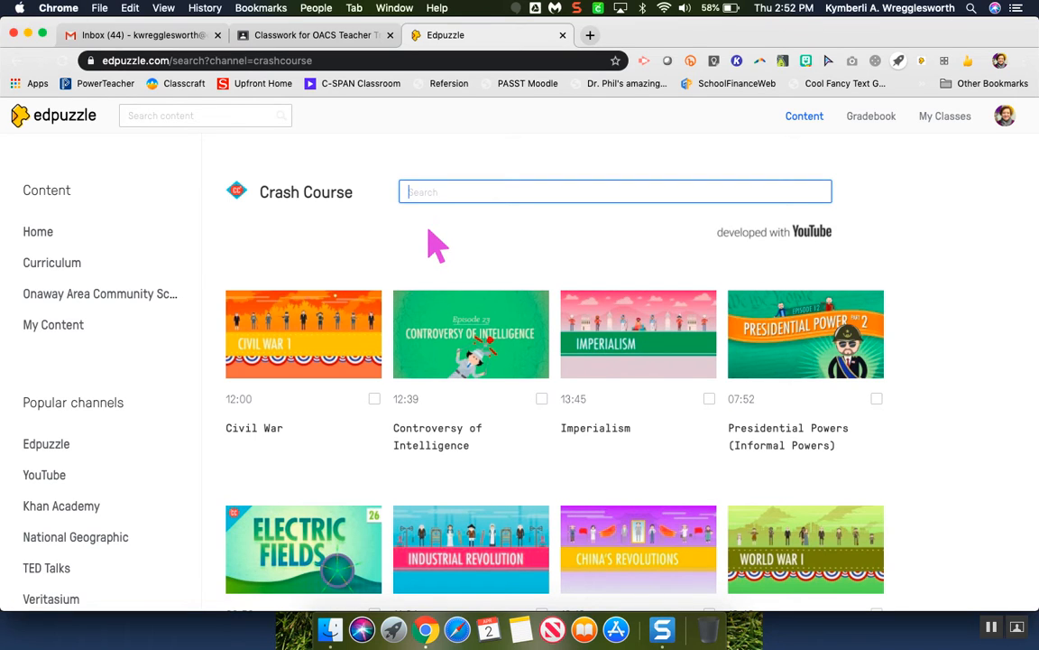
{"action": "type", "text": "capitalism"}
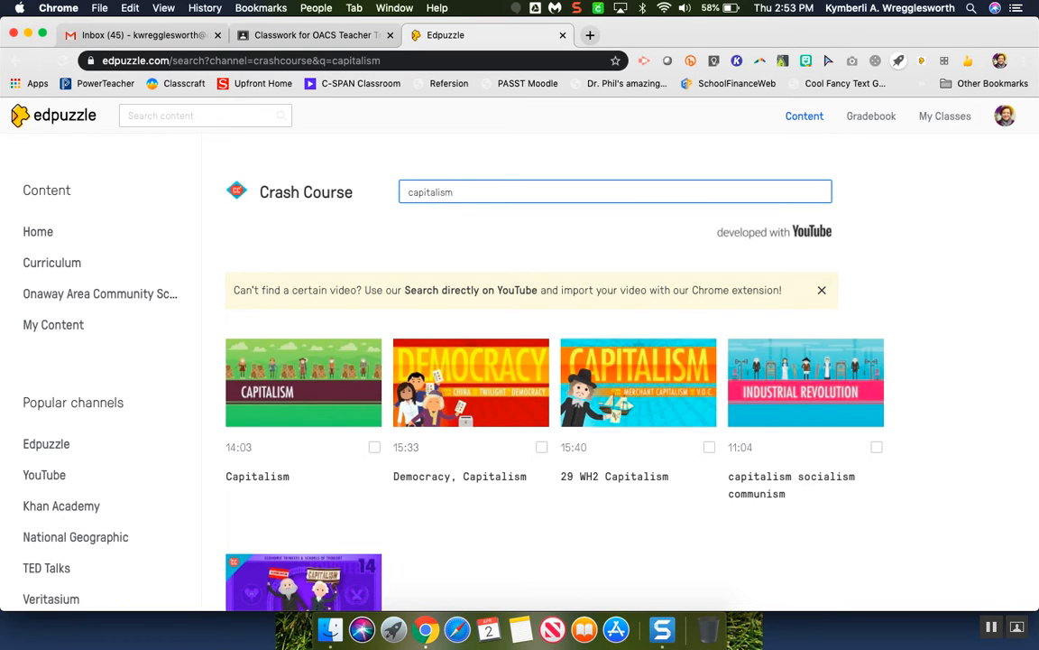
- Find the 14:03 Capitalism video in the YouTube channel's results and open it for editing
{"action": "left_click", "coordinate": [49, 478]}
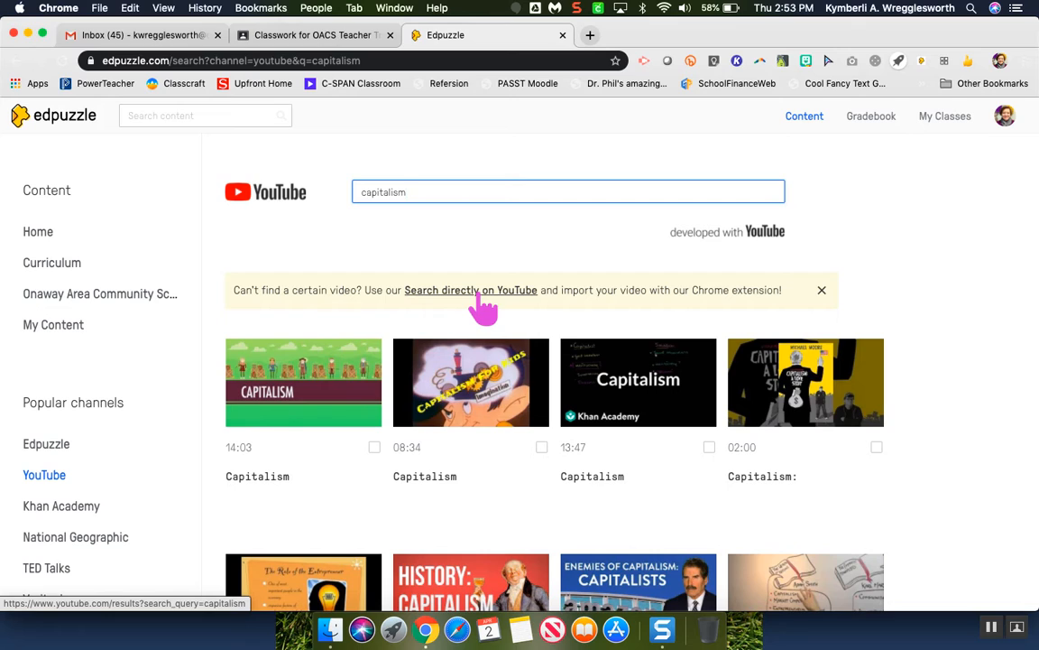
{"action": "left_click", "coordinate": [320, 409]}
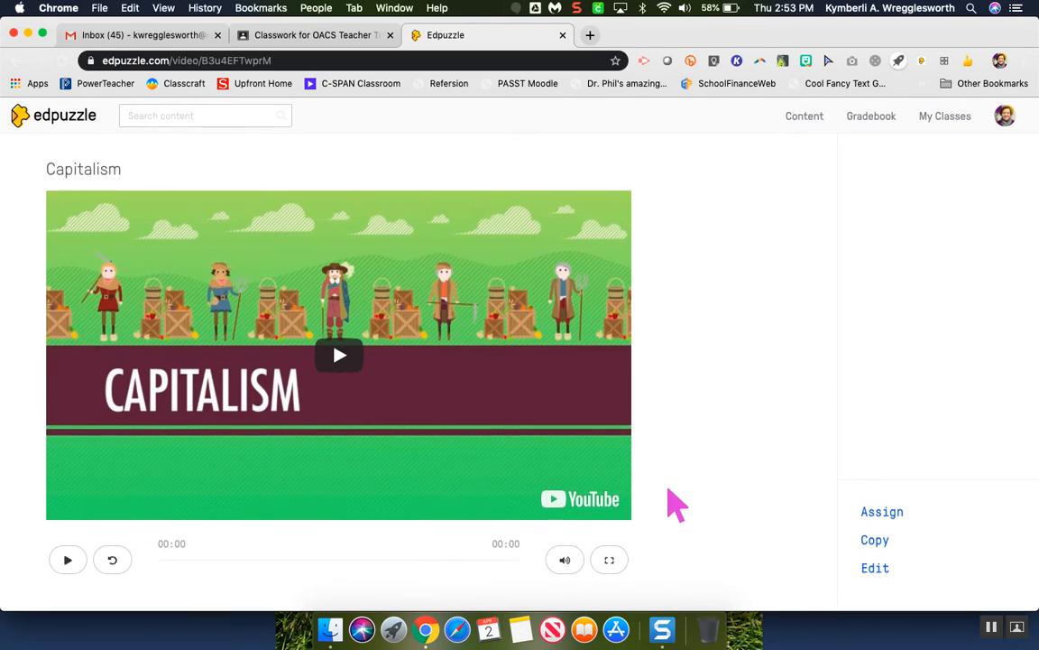
{"action": "scroll", "coordinate": [675, 503], "scroll_direction": "down", "scroll_amount": 5}
{"action": "scroll", "coordinate": [667, 490], "scroll_direction": "down", "scroll_amount": 1}
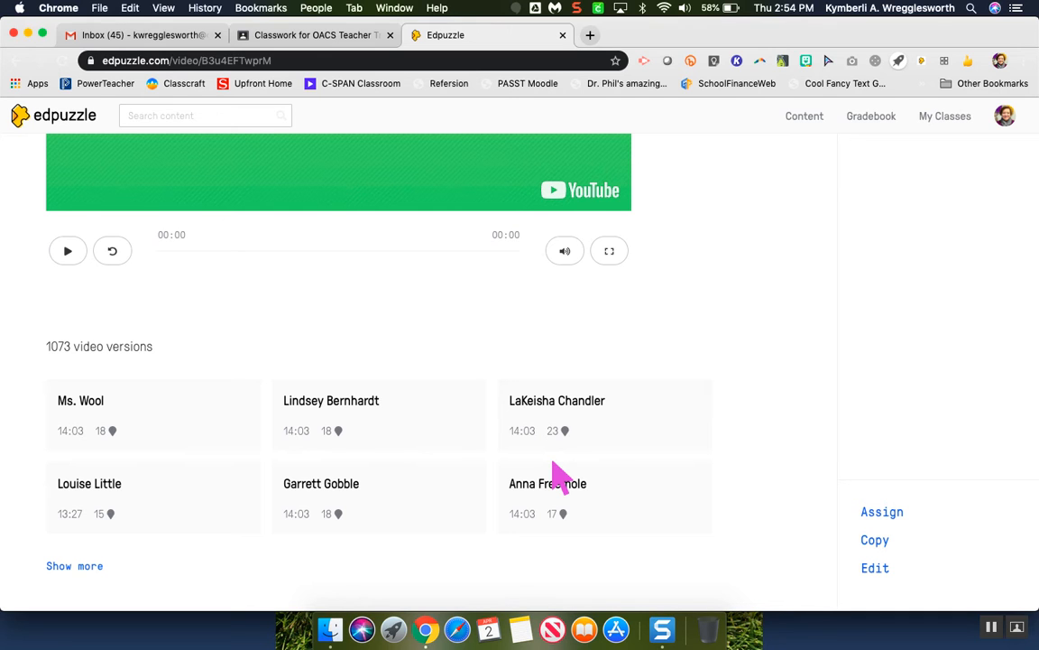
{"action": "scroll", "coordinate": [555, 473], "scroll_direction": "up", "scroll_amount": 5}
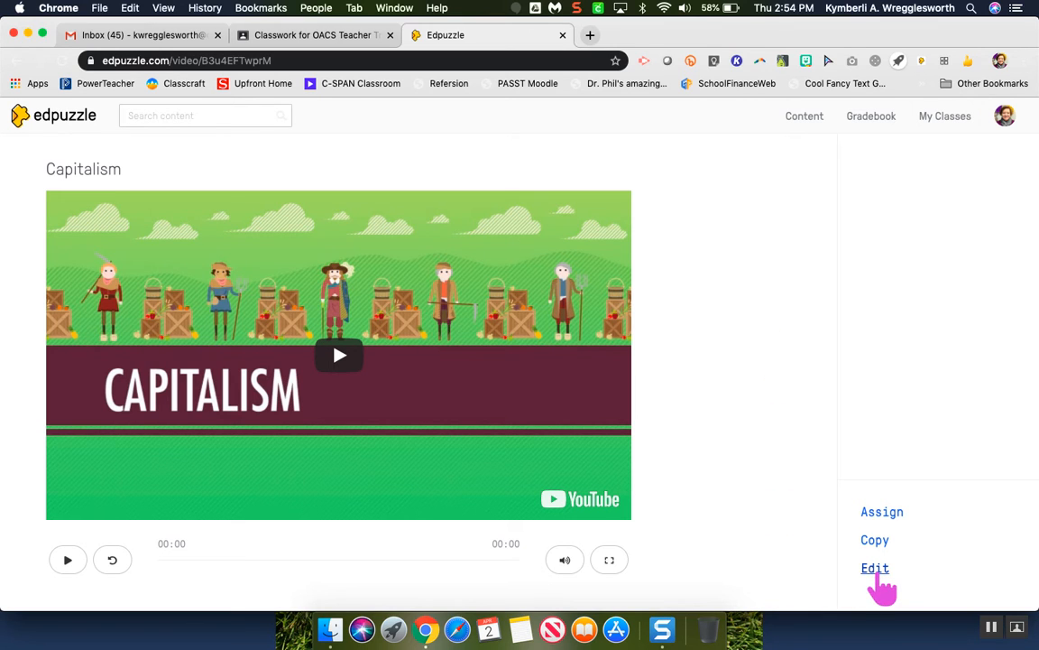
{"action": "left_click", "coordinate": [875, 569]}
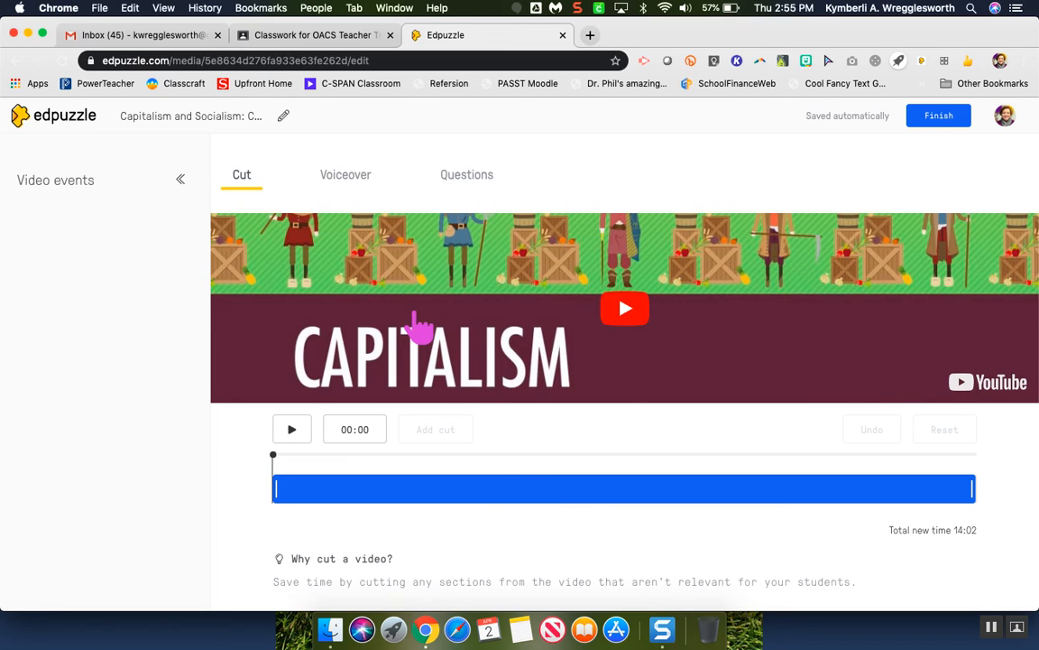
- Preview the Capitalism video at several points in the Voiceover editor and return it to 00:00
{"action": "left_click", "coordinate": [359, 180]}
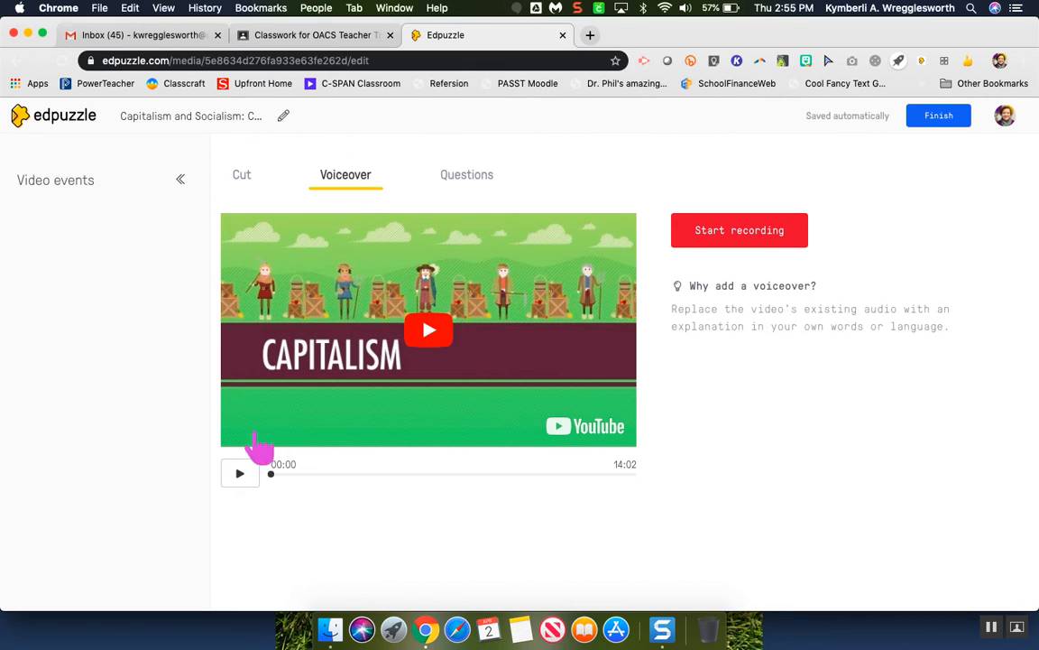
{"action": "left_click_drag", "start_coordinate": [270, 473], "coordinate": [318, 472]}
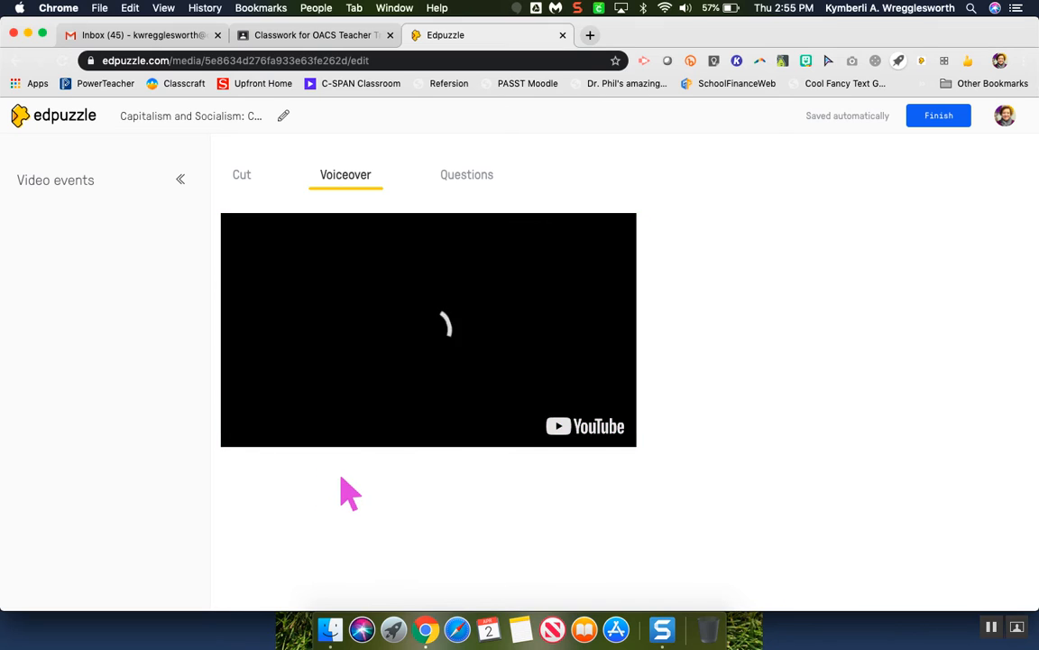
{"action": "left_click", "coordinate": [239, 471]}
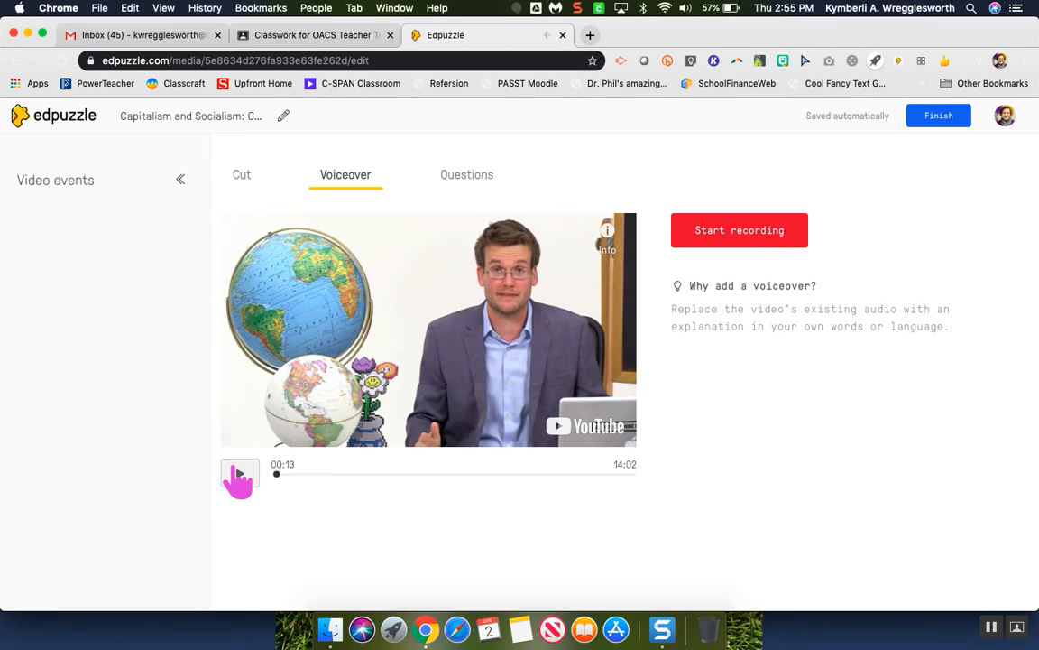
{"action": "left_click_drag", "start_coordinate": [277, 472], "coordinate": [371, 475]}
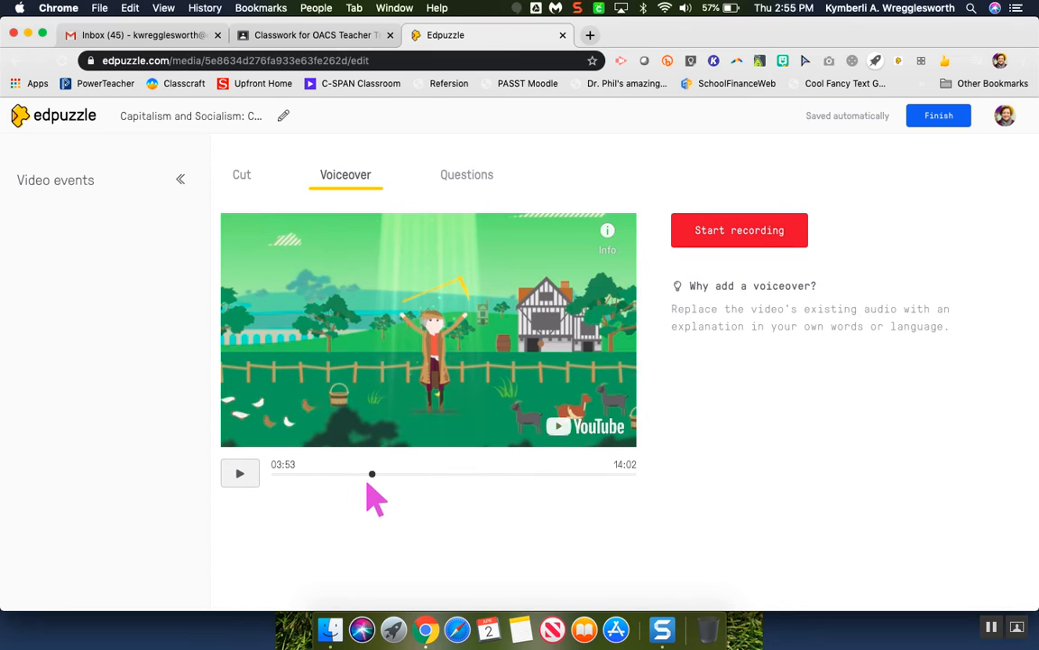
{"action": "left_click_drag", "start_coordinate": [373, 477], "coordinate": [264, 480]}
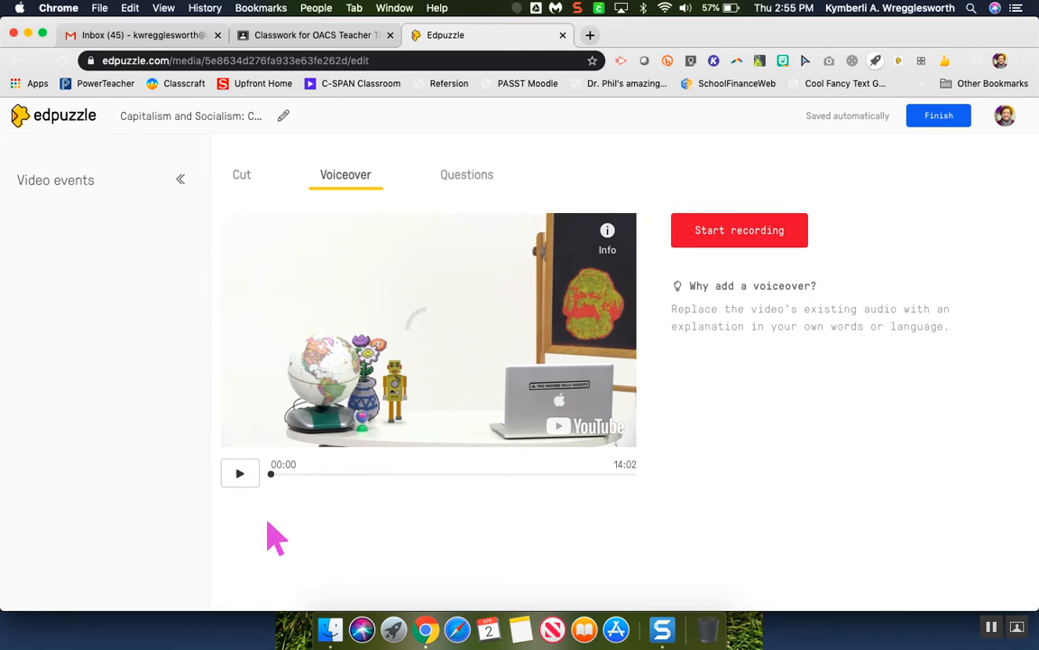
- Start a new multiple-choice question at 01:05 in the Capitalism video
{"action": "left_click", "coordinate": [472, 180]}
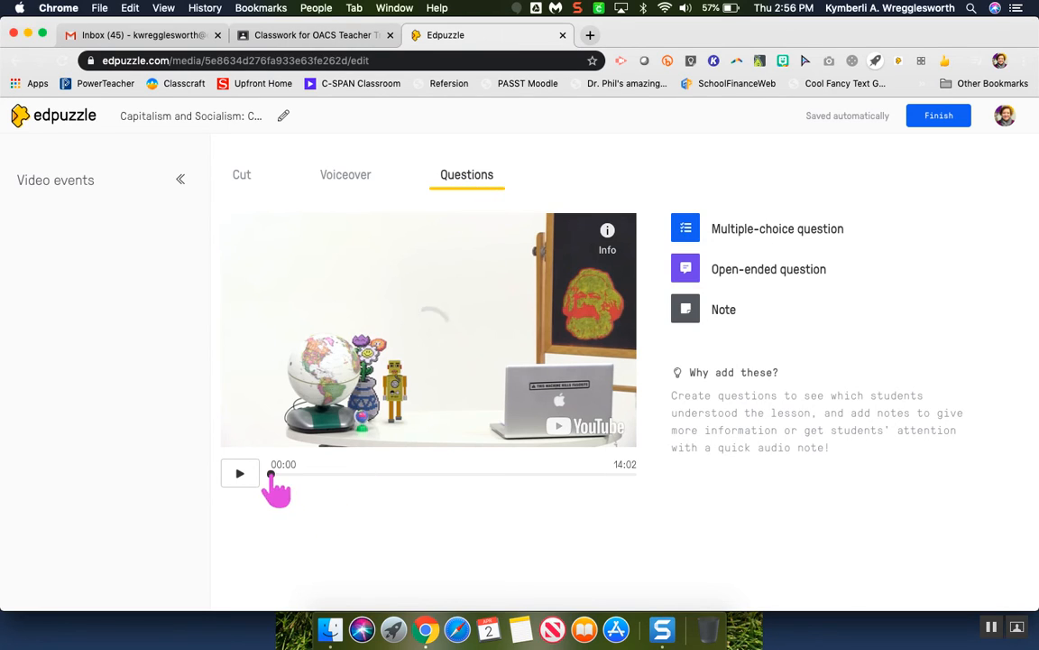
{"action": "left_click_drag", "start_coordinate": [270, 473], "coordinate": [303, 474]}
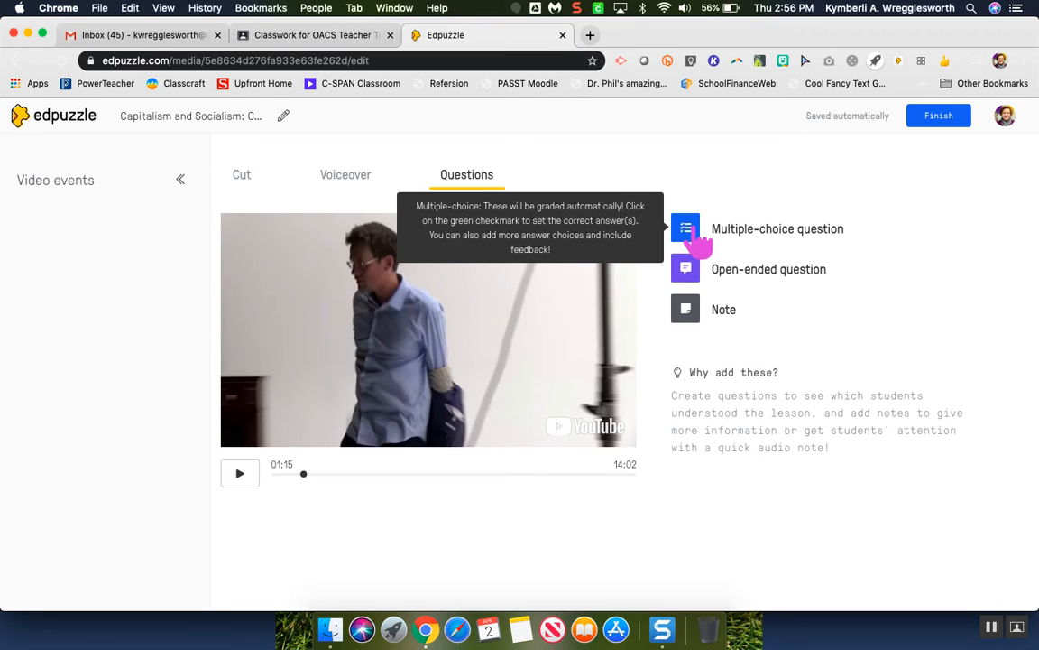
{"action": "left_click", "coordinate": [696, 238]}
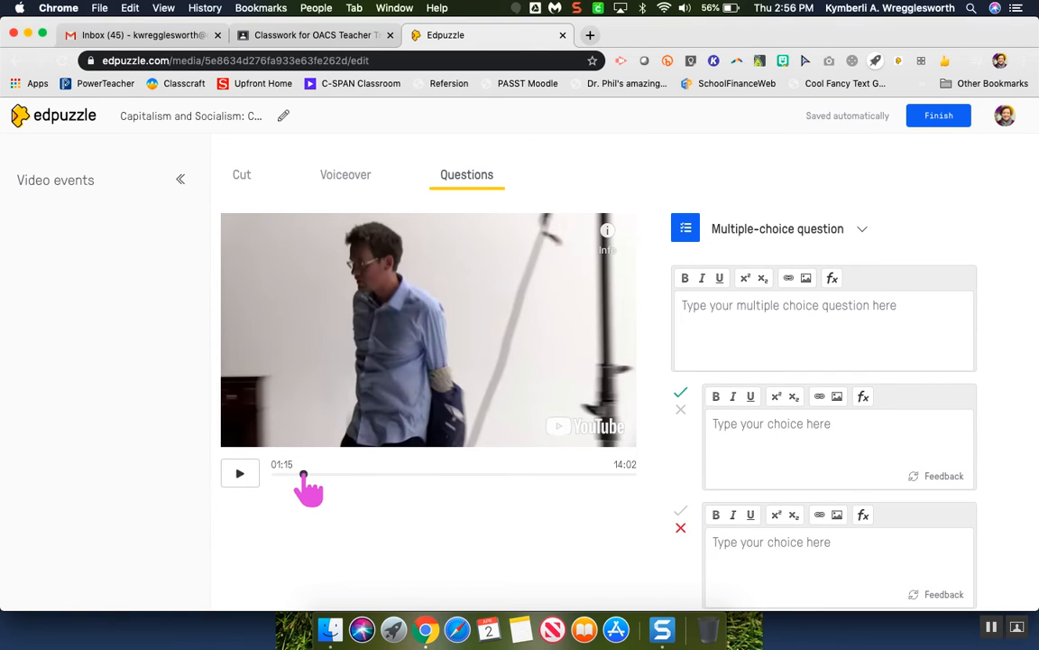
{"action": "left_click_drag", "start_coordinate": [303, 475], "coordinate": [299, 476]}
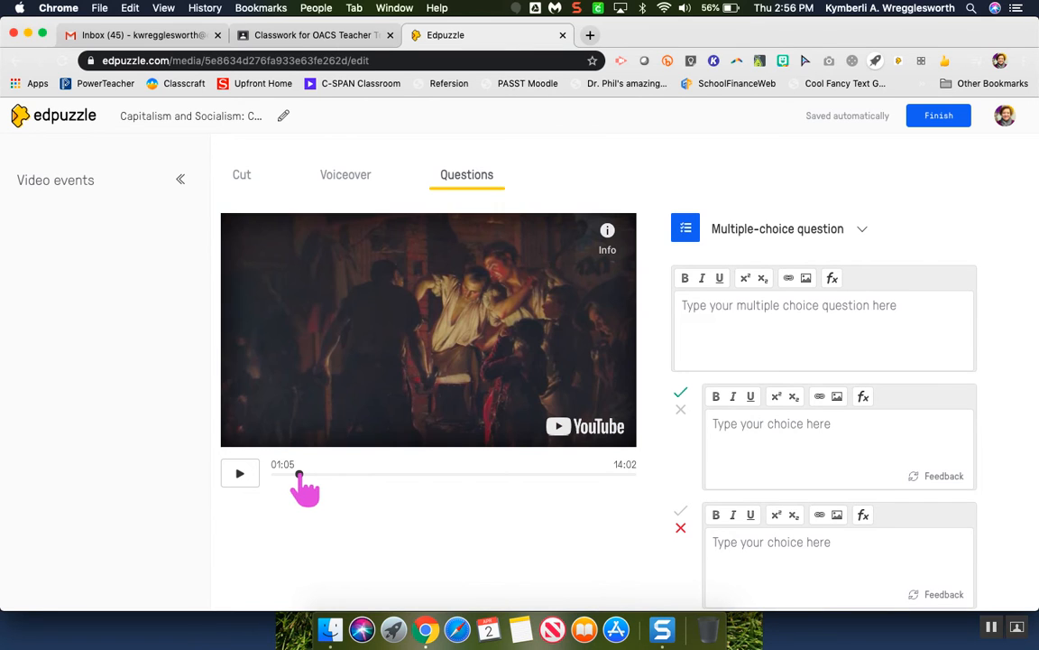
{"action": "left_click_drag", "start_coordinate": [300, 476], "coordinate": [300, 475]}
- Enter "What is capitalism characterized by?" as the multiple-choice question text
{"action": "left_click", "coordinate": [802, 318]}
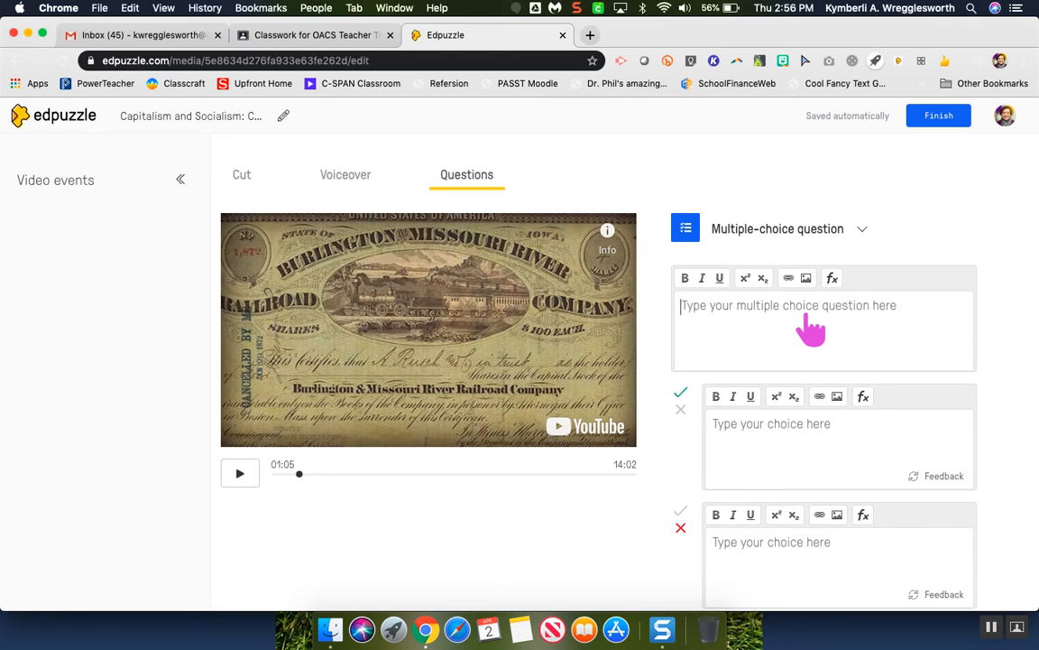
{"action": "type", "text": "What is capita"}
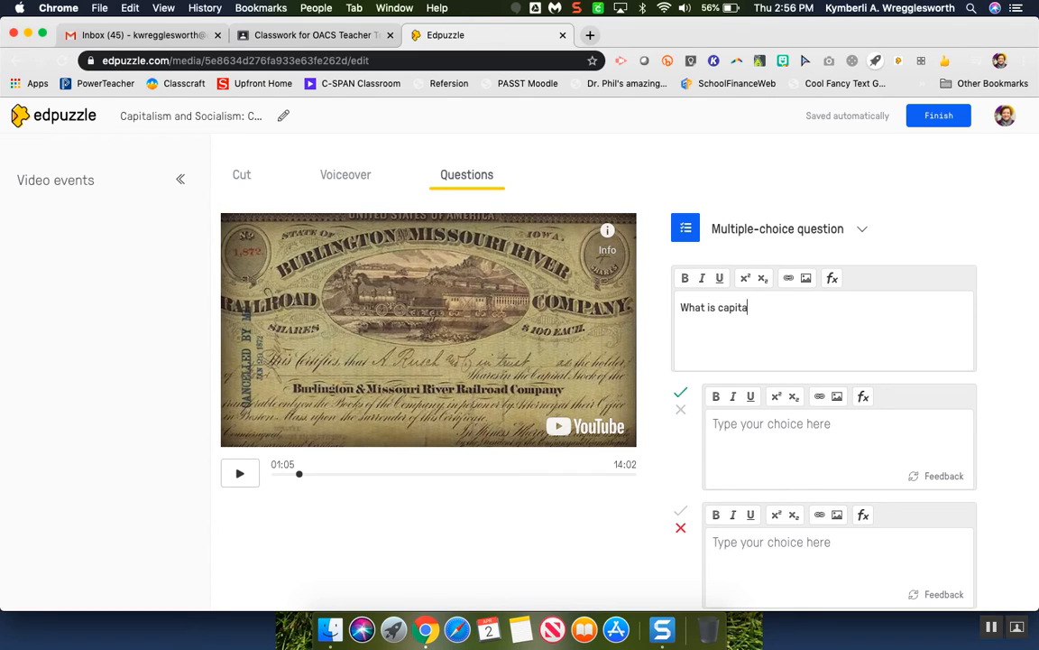
{"action": "type", "text": "lism characterized by?"}
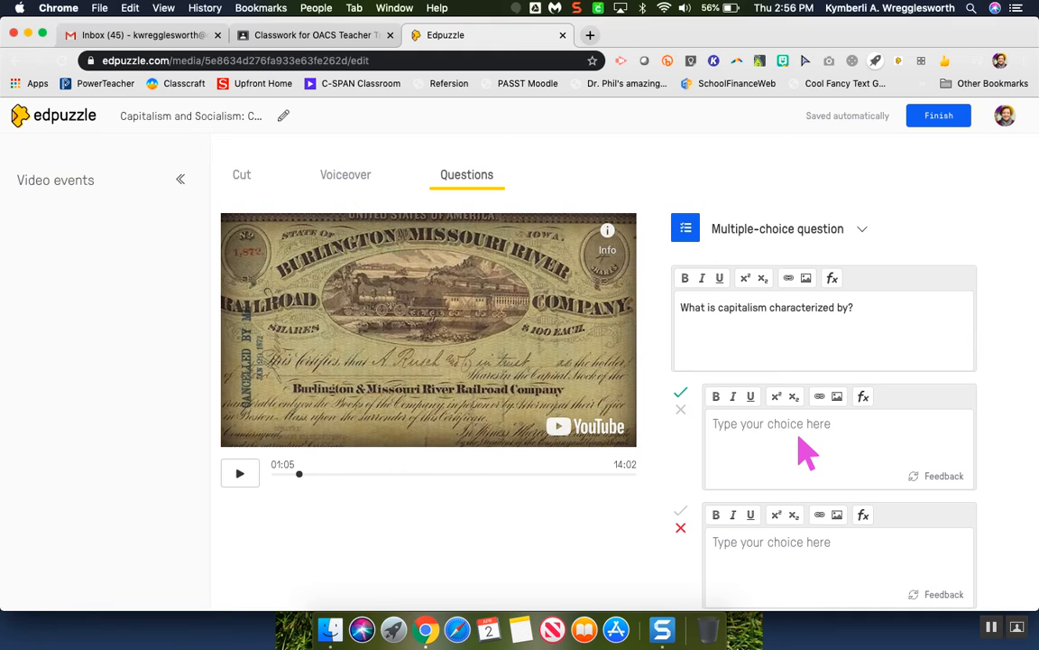
- Mark the first answer choice as incorrect and the second one as correct
{"action": "scroll", "coordinate": [806, 451], "scroll_direction": "down", "scroll_amount": 3}
{"action": "scroll", "coordinate": [805, 451], "scroll_direction": "down", "scroll_amount": 2}
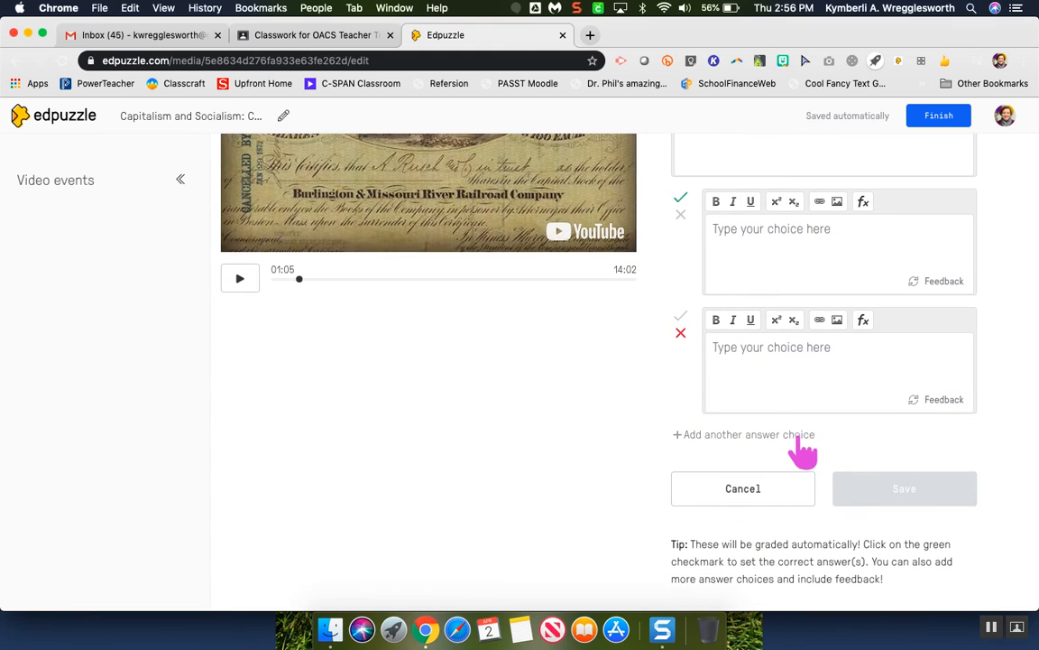
{"action": "left_click", "coordinate": [681, 213]}
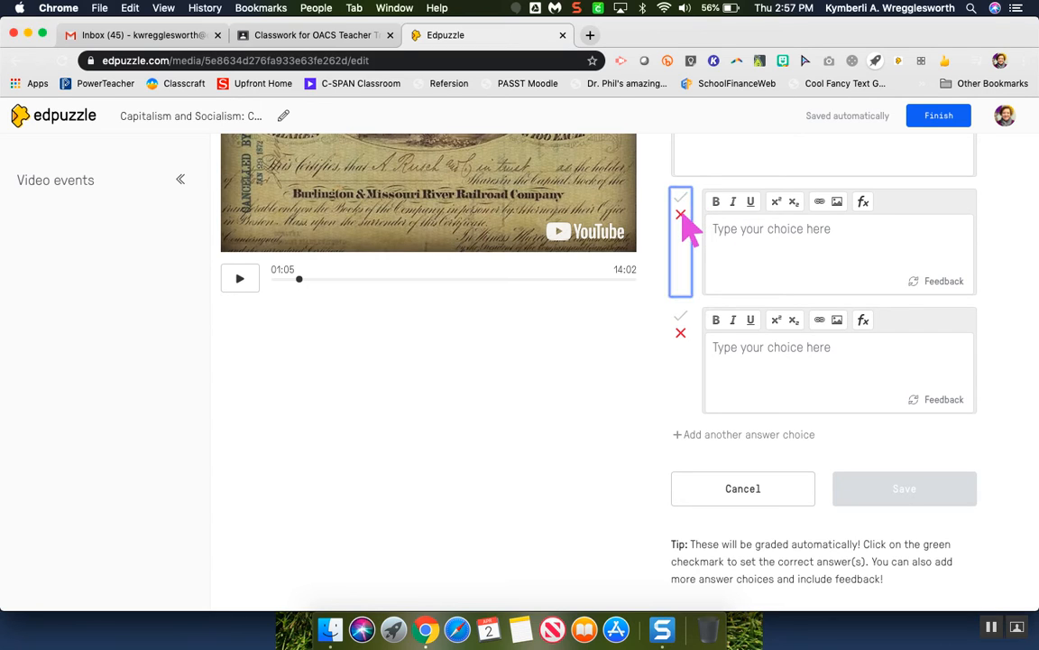
{"action": "left_click", "coordinate": [681, 317]}
- Enter "Innovation and investment to increase wealth" as the text of the second answer choice
{"action": "left_click", "coordinate": [758, 234]}
{"action": "left_click", "coordinate": [763, 365]}
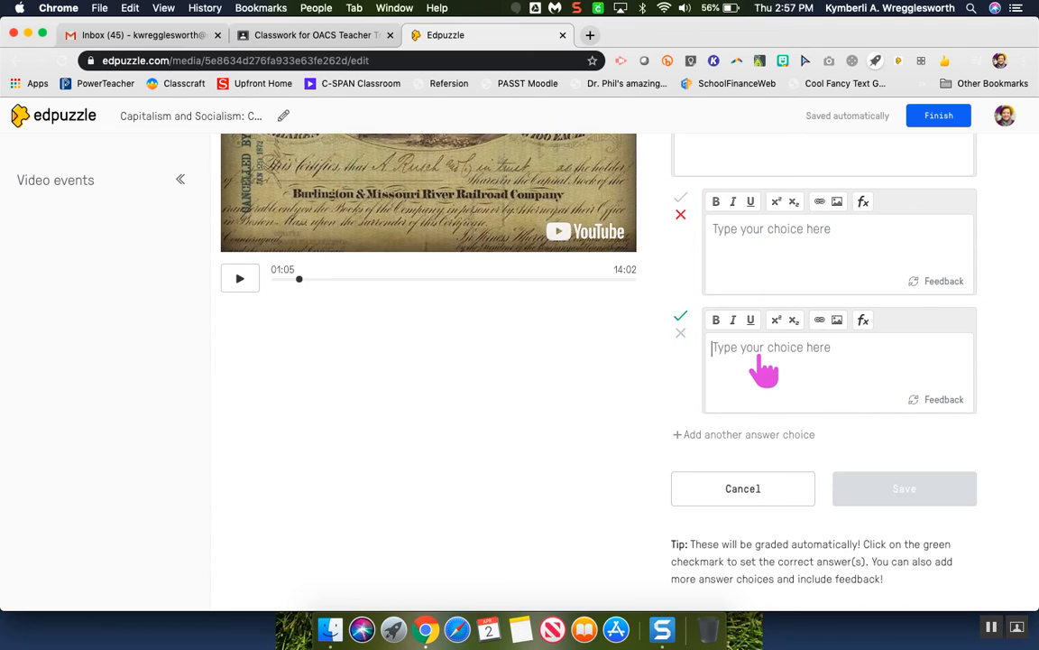
{"action": "type", "text": "Innovat"}
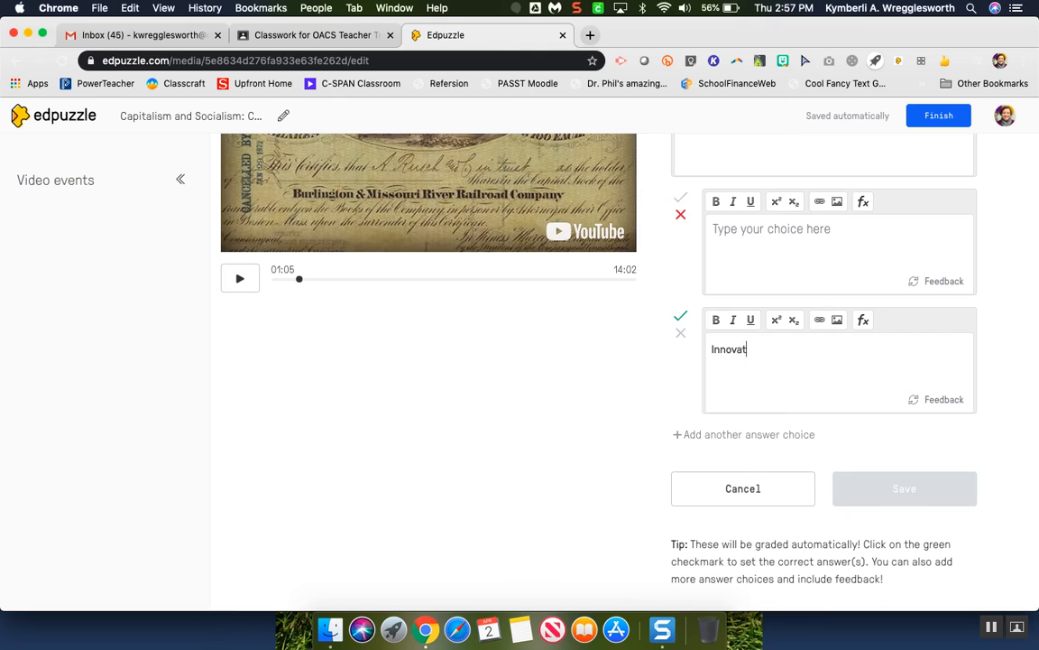
{"action": "type", "text": "ion and investment to incea"}
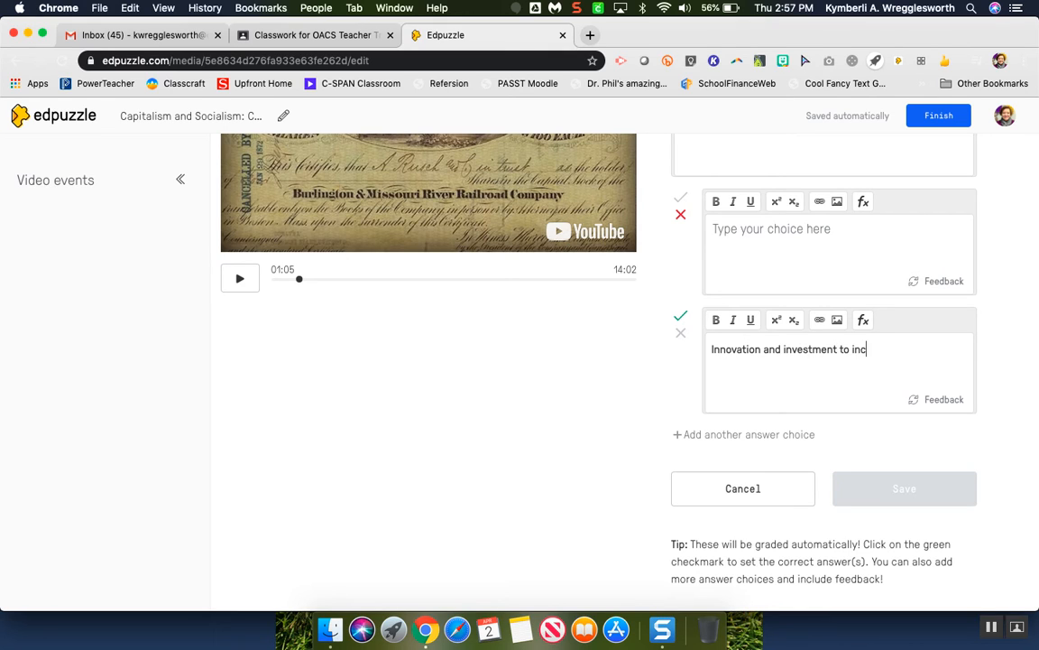
{"action": "key", "text": "BackSpace"}
{"action": "key", "text": "BackSpace"}
{"action": "type", "text": "rease wealth"}
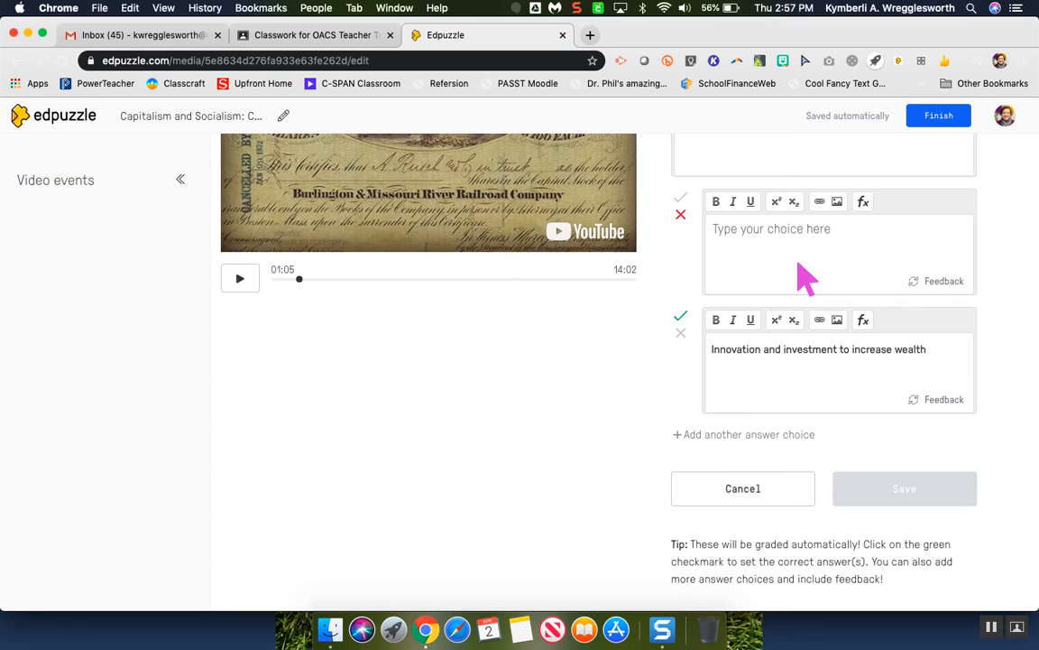
- Add two more answer choices to the multiple-choice question
{"action": "left_click", "coordinate": [711, 437]}
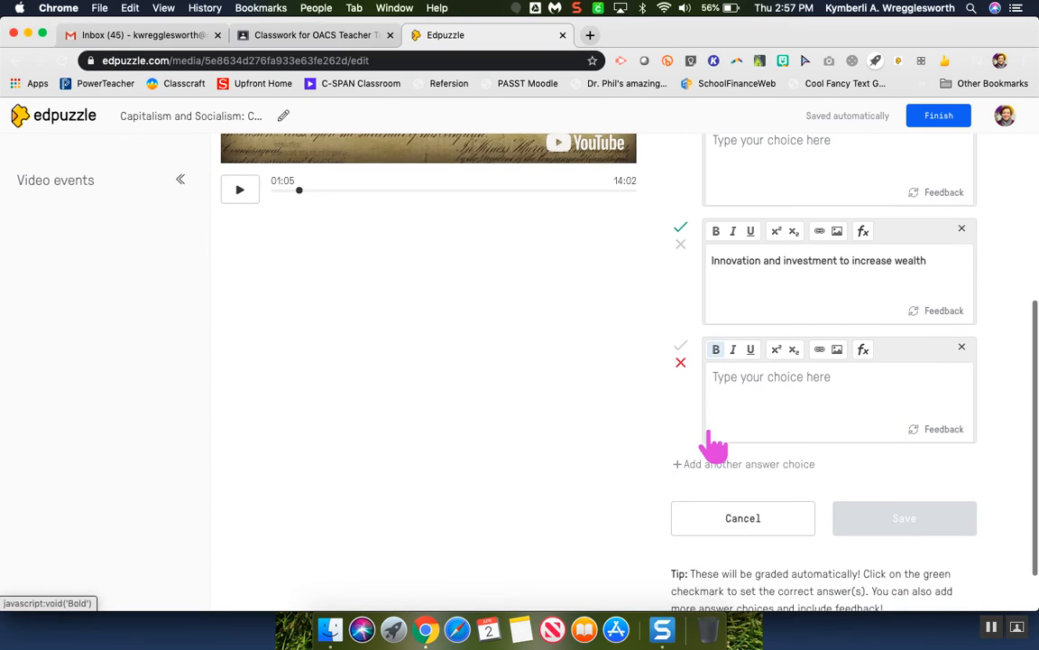
{"action": "left_click", "coordinate": [709, 468]}
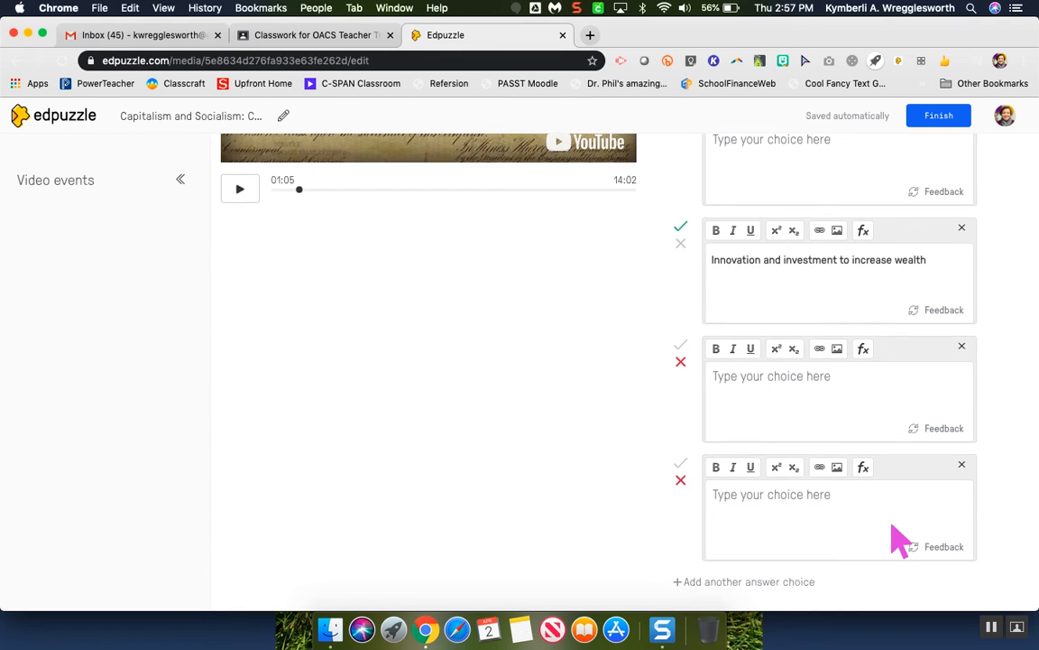
{"action": "scroll", "coordinate": [900, 542], "scroll_direction": "down", "scroll_amount": 4}
{"action": "scroll", "coordinate": [900, 542], "scroll_direction": "up", "scroll_amount": 6}
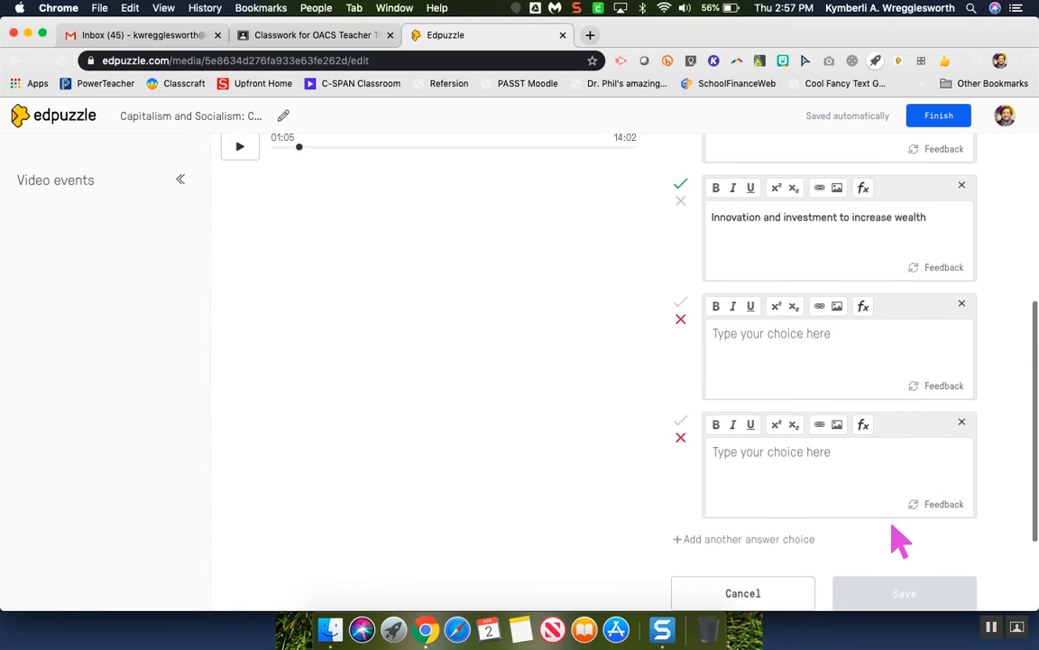
- Fill the first, third and fourth answer choices with "wrong" and save the multiple-choice question
{"action": "left_click", "coordinate": [790, 388]}
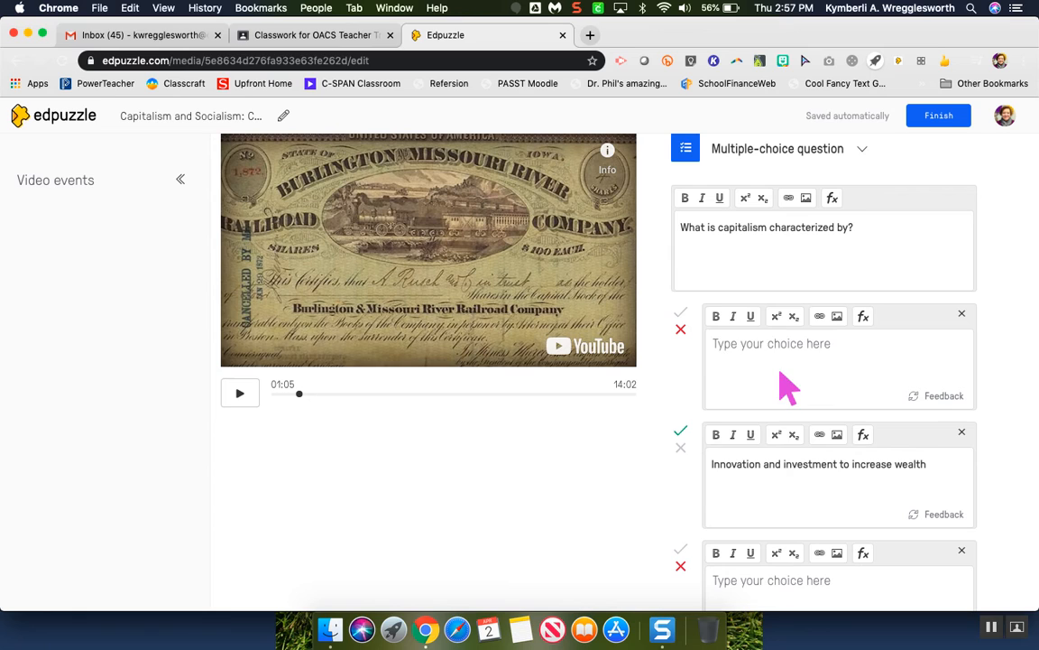
{"action": "type", "text": "wrong"}
{"action": "key", "text": "Tab"}
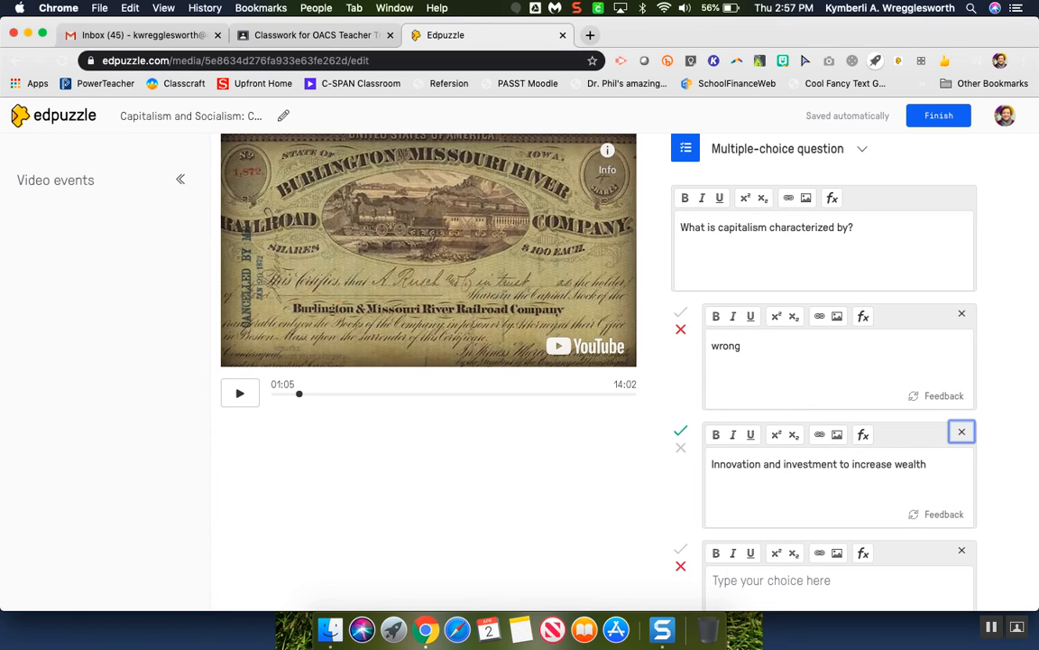
{"action": "left_click", "coordinate": [770, 592]}
{"action": "type", "text": "wong"}
{"action": "scroll", "coordinate": [726, 421], "scroll_direction": "down", "scroll_amount": 3}
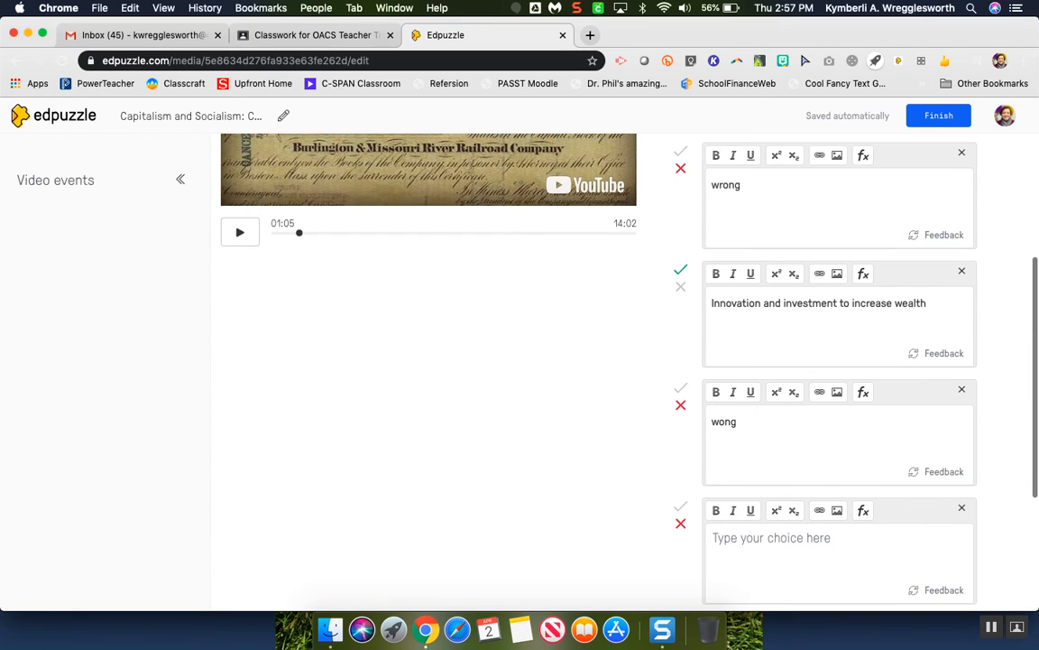
{"action": "left_click", "coordinate": [725, 421]}
{"action": "type", "text": "r"}
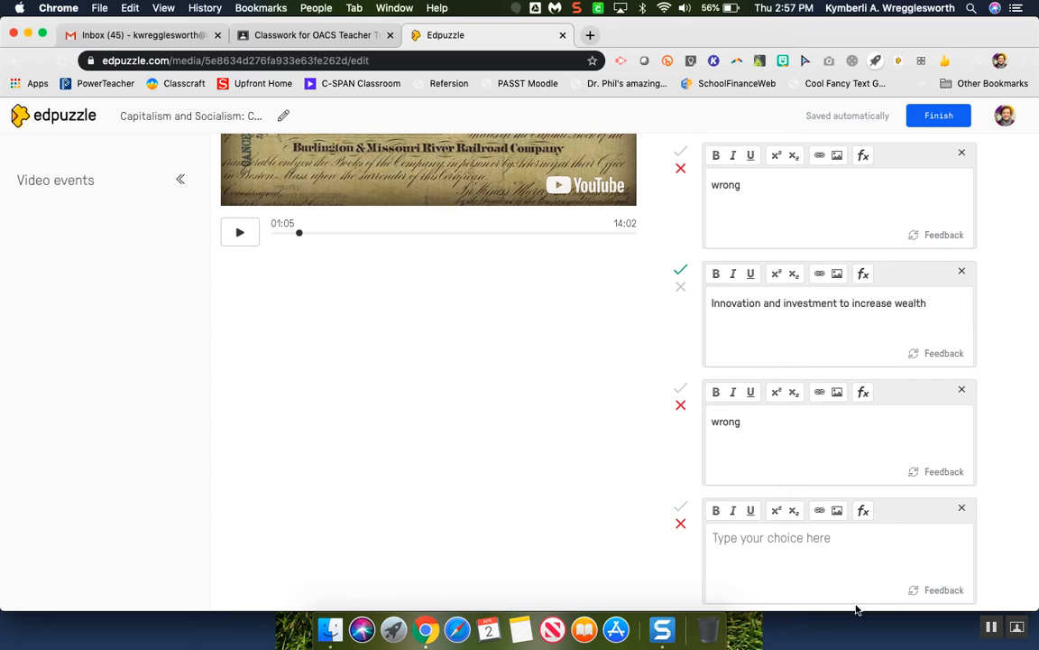
{"action": "left_click", "coordinate": [840, 580]}
{"action": "type", "text": "wrong"}
{"action": "scroll", "coordinate": [839, 406], "scroll_direction": "down", "scroll_amount": 4}
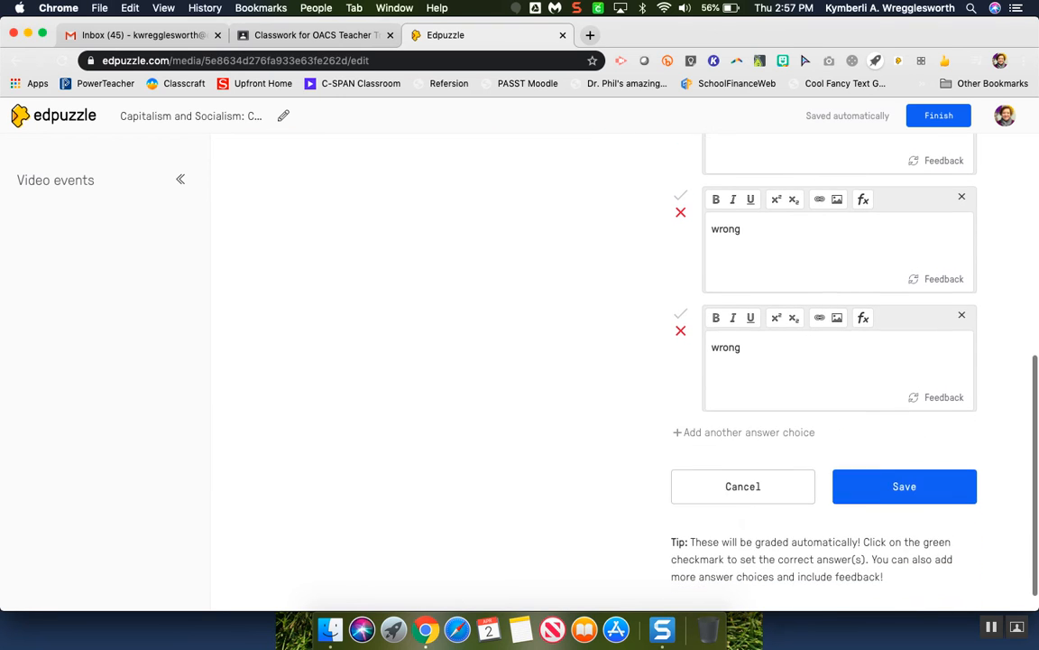
{"action": "left_click", "coordinate": [919, 482]}
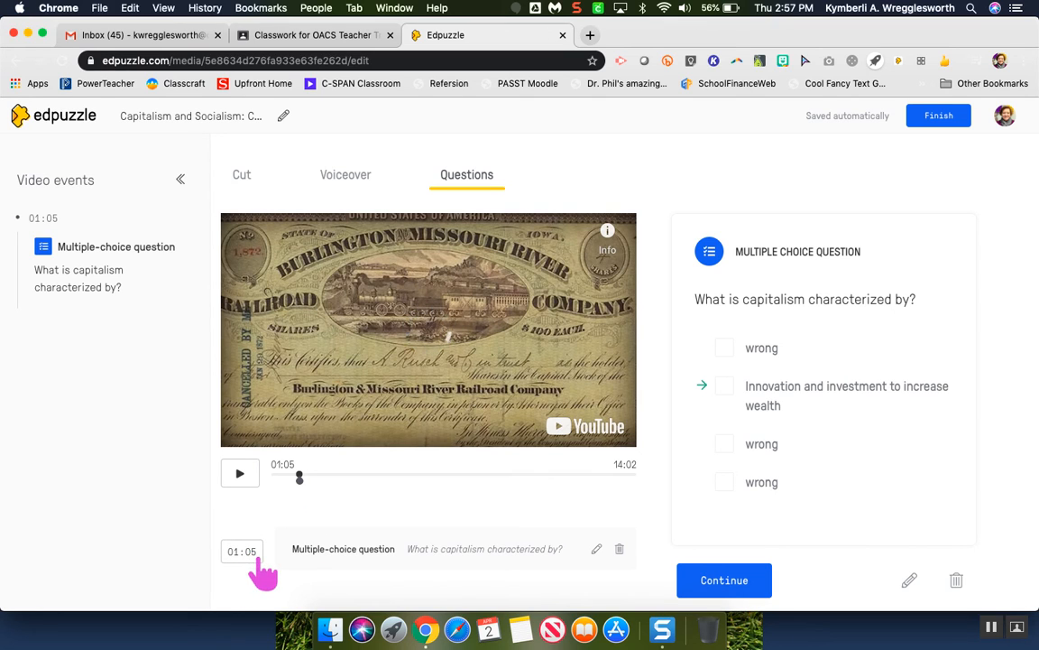
- Open the saved question's timestamp for editing and review the question next to the video
{"action": "scroll", "coordinate": [261, 568], "scroll_direction": "down", "scroll_amount": 2}
{"action": "scroll", "coordinate": [262, 571], "scroll_direction": "down", "scroll_amount": 1}
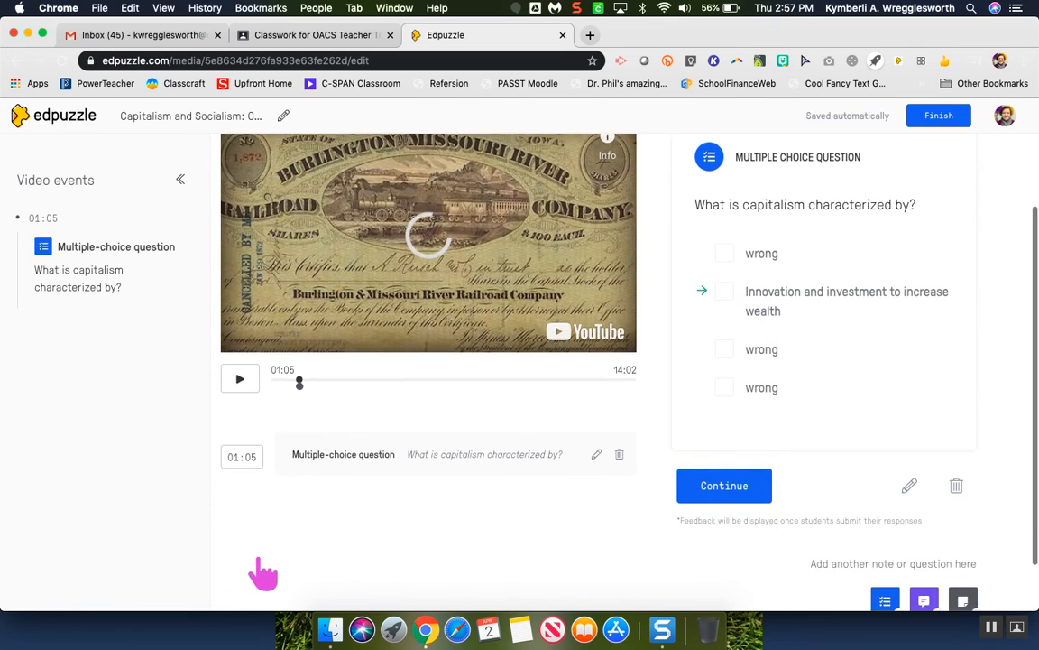
{"action": "left_click", "coordinate": [246, 458]}
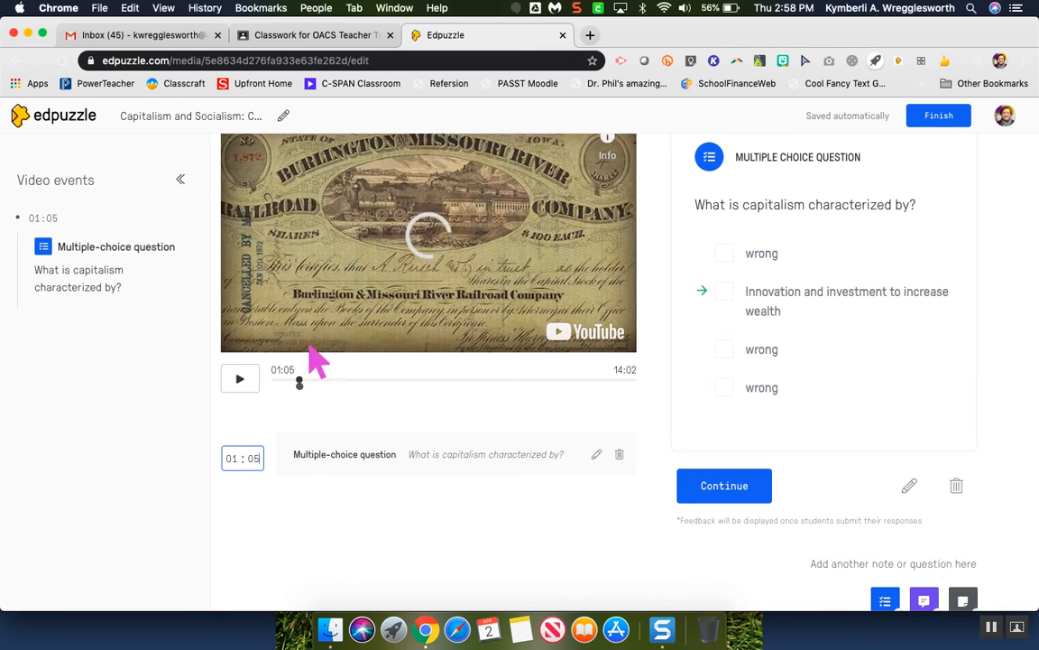
{"action": "scroll", "coordinate": [545, 285], "scroll_direction": "up", "scroll_amount": 2}
{"action": "scroll", "coordinate": [544, 285], "scroll_direction": "down", "scroll_amount": 2}
{"action": "scroll", "coordinate": [413, 325], "scroll_direction": "down", "scroll_amount": 1}
{"action": "scroll", "coordinate": [413, 321], "scroll_direction": "up", "scroll_amount": 3}
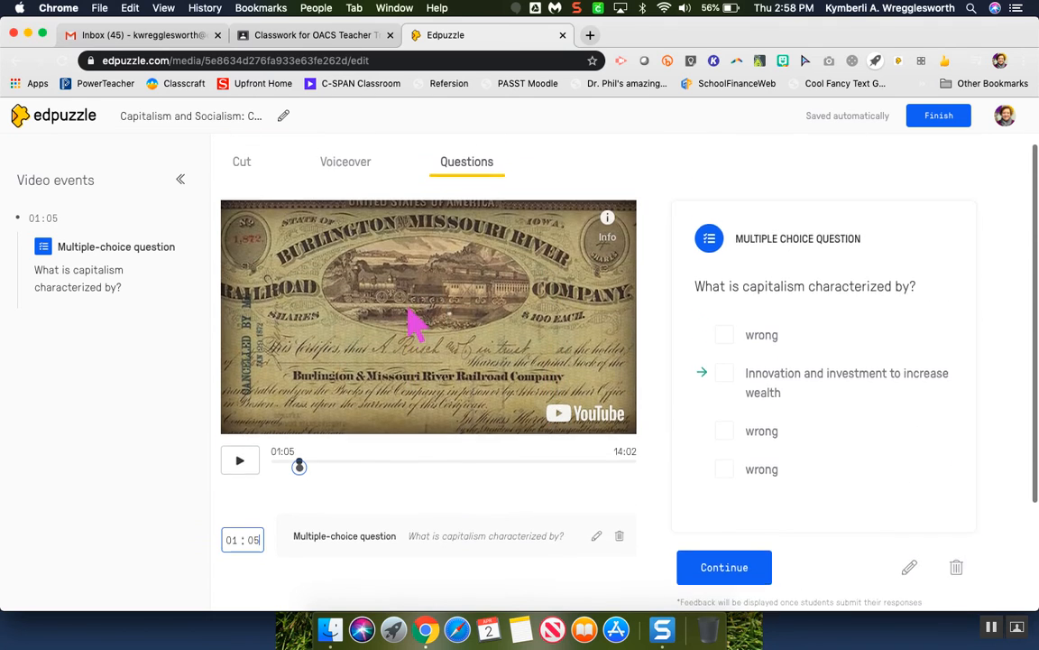
- Continue past the multiple-choice question, pause the video and move the playback position to 02:50
{"action": "scroll", "coordinate": [418, 324], "scroll_direction": "down", "scroll_amount": 3}
{"action": "left_click", "coordinate": [726, 427]}
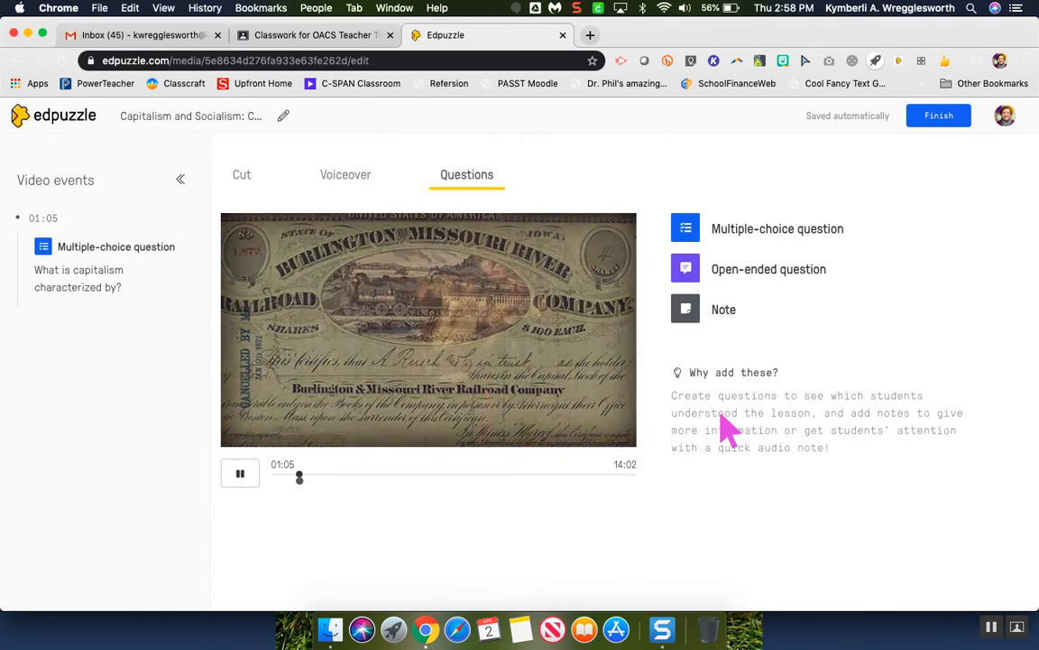
{"action": "left_click", "coordinate": [240, 475]}
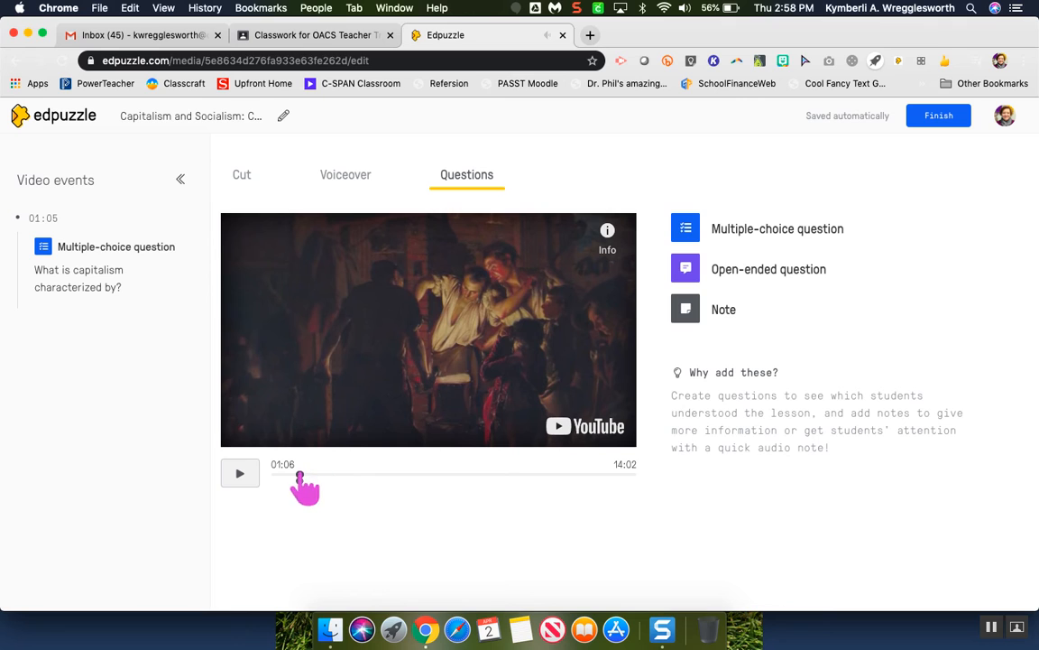
{"action": "left_click_drag", "start_coordinate": [317, 475], "coordinate": [344, 475]}
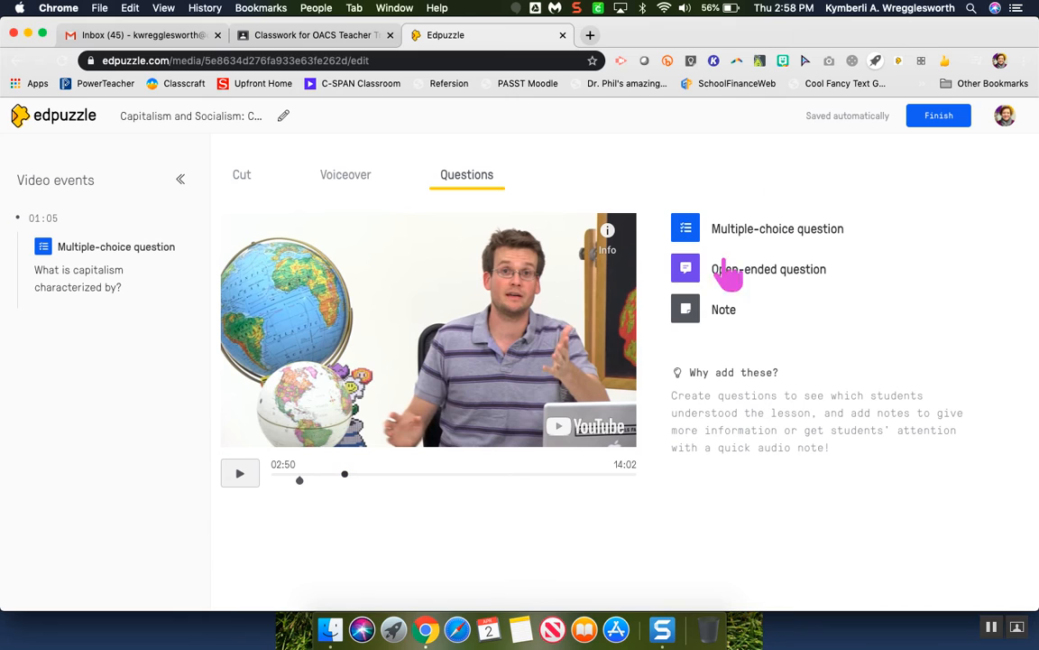
- Add and save an open-ended question at 02:50 reading "How, according to John Green, did industrial capitalism change production?"
{"action": "left_click", "coordinate": [687, 269]}
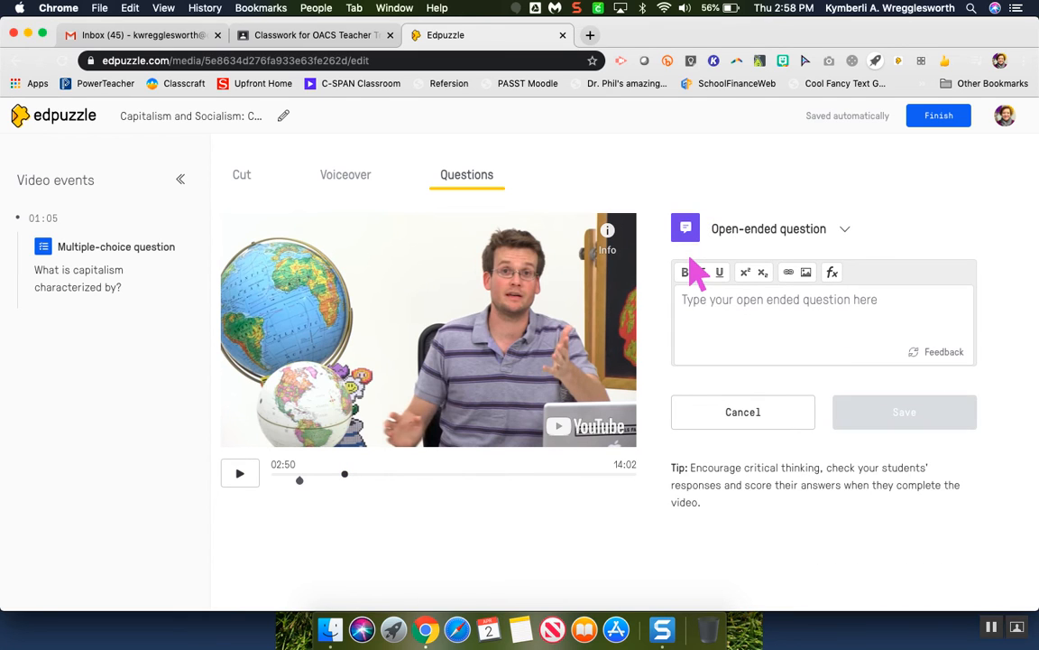
{"action": "left_click", "coordinate": [710, 300]}
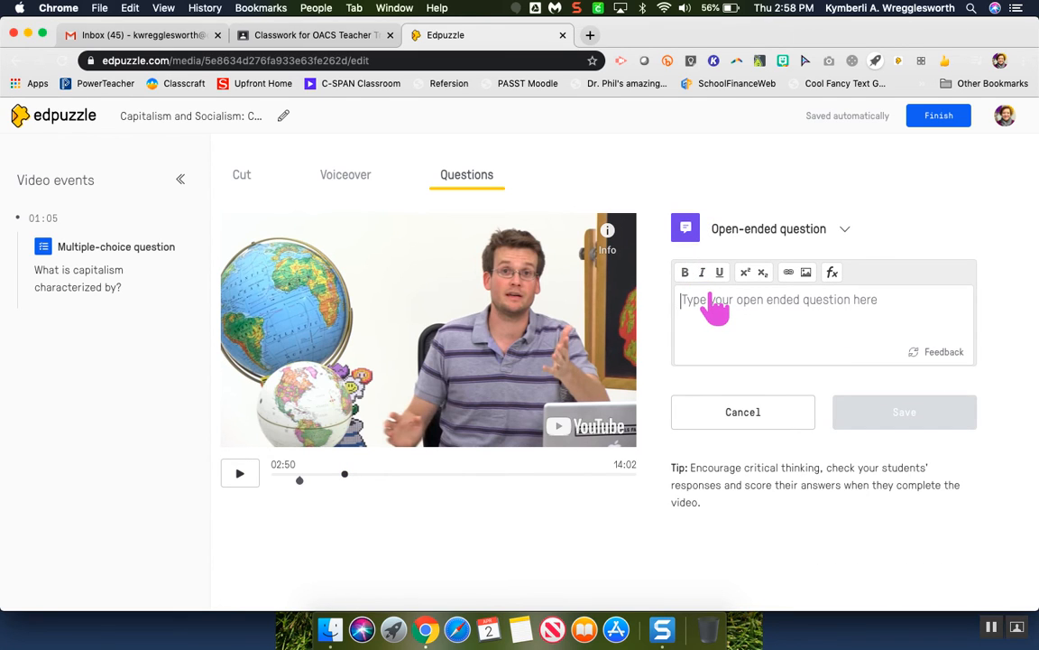
{"action": "type", "text": "How, according to John Green, did industrial capitalism change production?"}
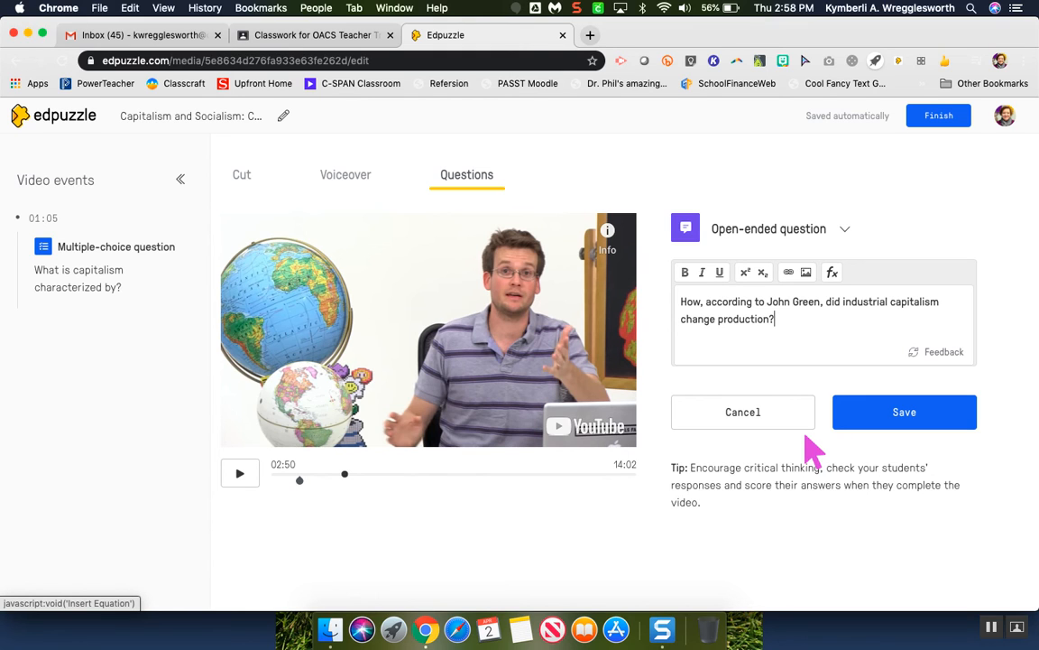
{"action": "left_click", "coordinate": [892, 421]}
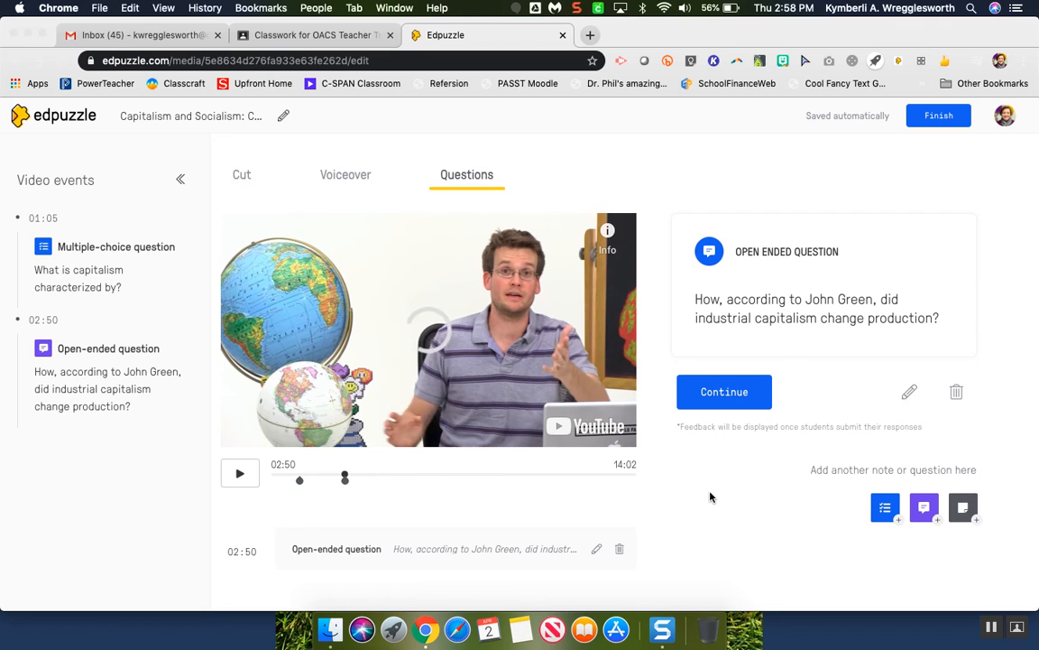
- Continue past the open-ended question, pause the video and finish editing the lesson
{"action": "left_click", "coordinate": [737, 397]}
{"action": "left_click", "coordinate": [737, 397]}
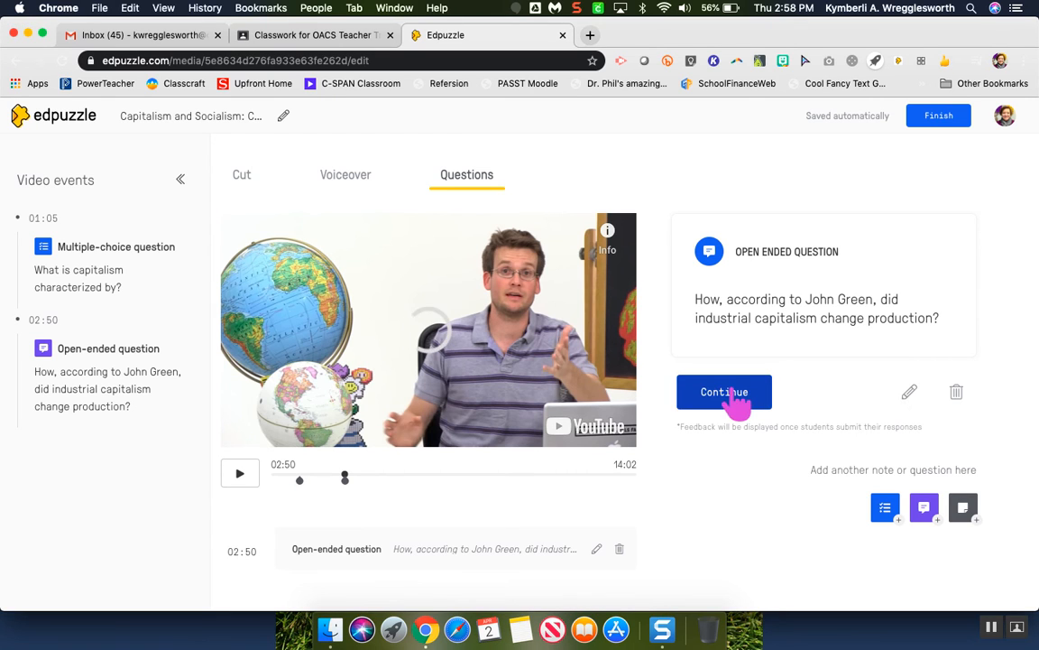
{"action": "left_click", "coordinate": [236, 474]}
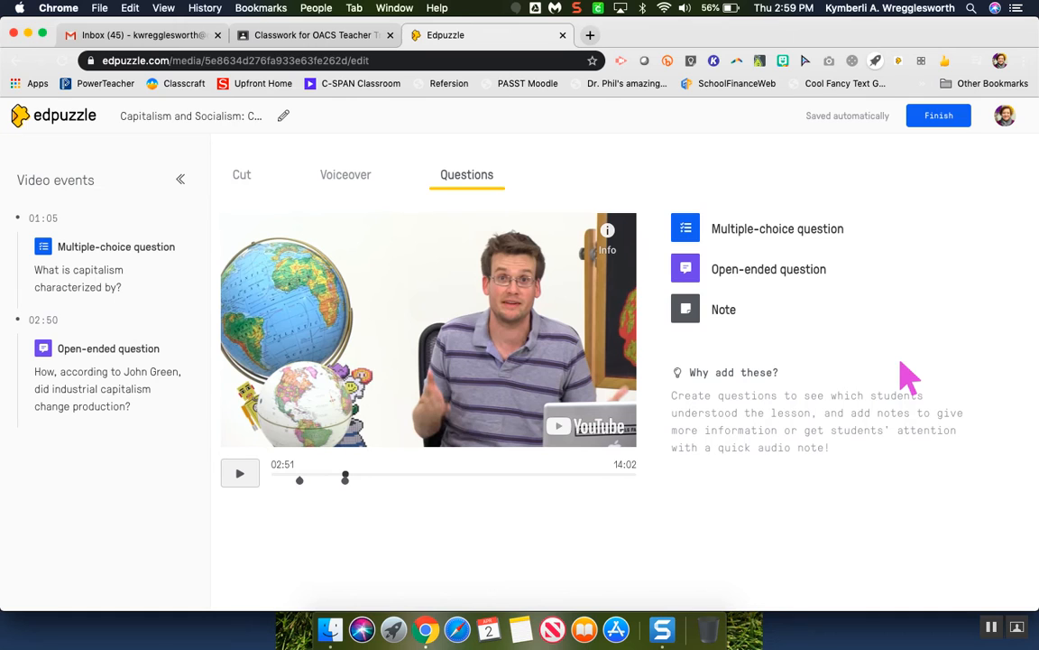
{"action": "left_click", "coordinate": [934, 126]}
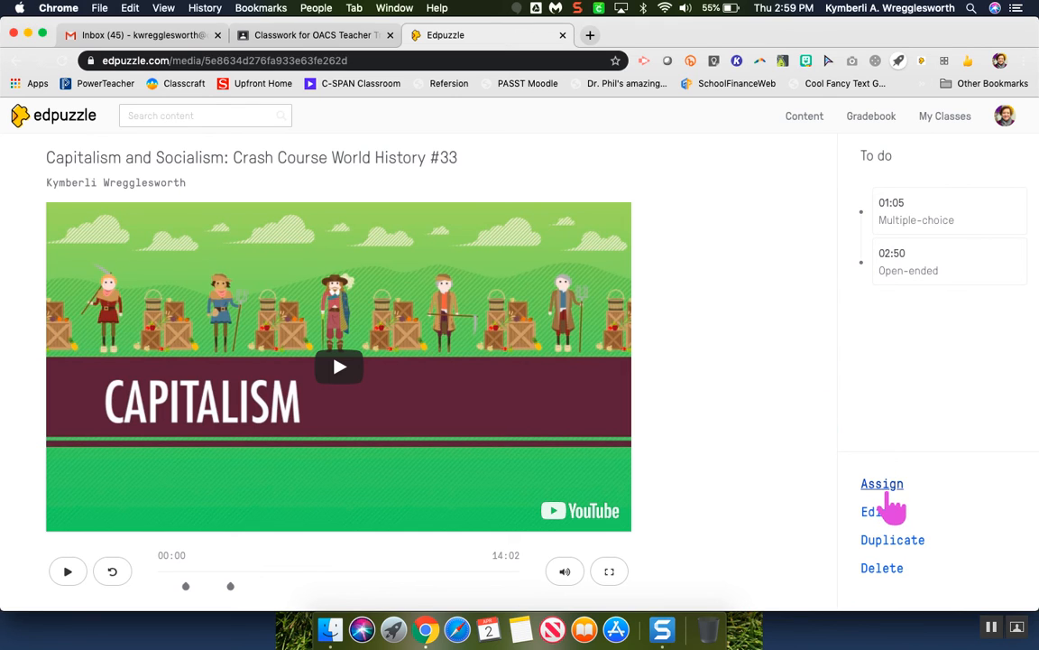
- Start assigning the Capitalism video lesson and select the World History 3rd and World History 4th classes
{"action": "left_click", "coordinate": [888, 490]}
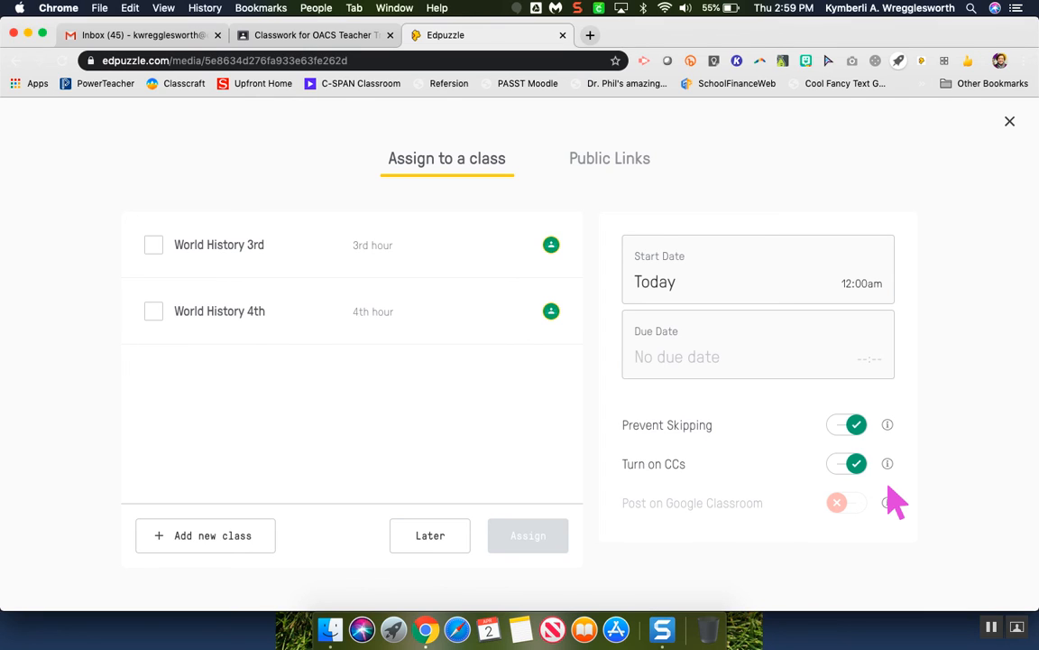
{"action": "left_click", "coordinate": [153, 244]}
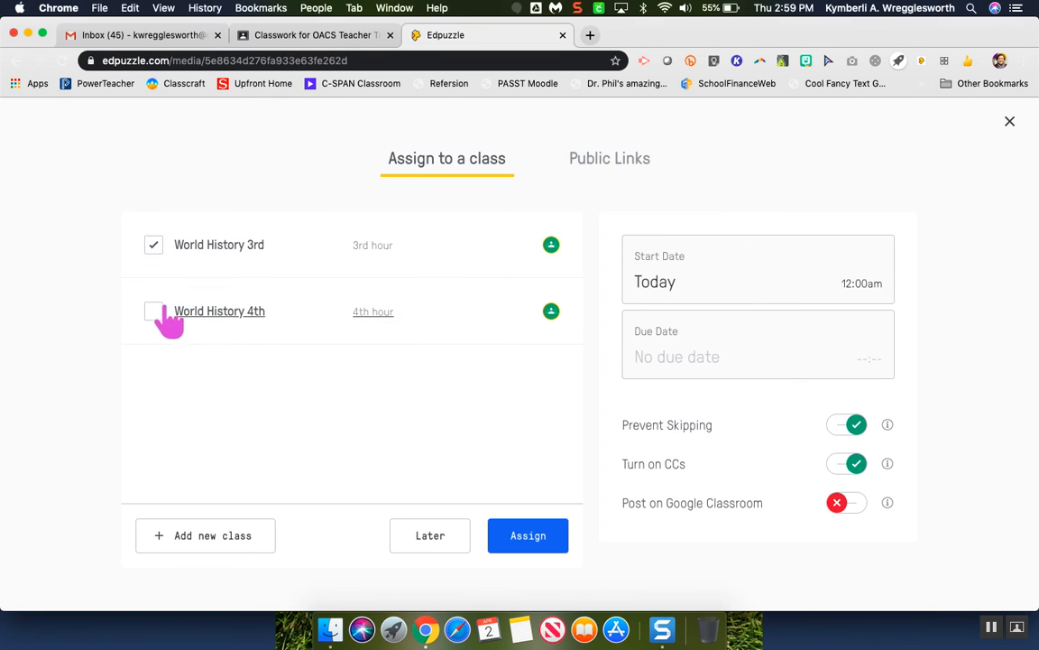
{"action": "left_click", "coordinate": [153, 311]}
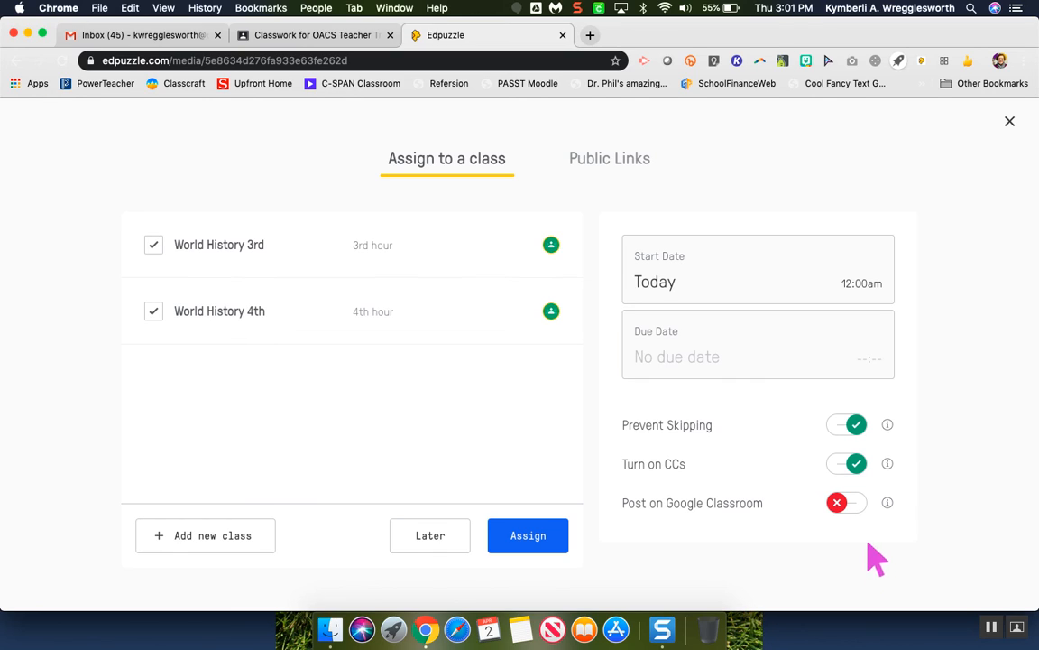
- Turn the Post on Google Classroom option on and back off for the assignment
{"action": "left_click", "coordinate": [857, 513]}
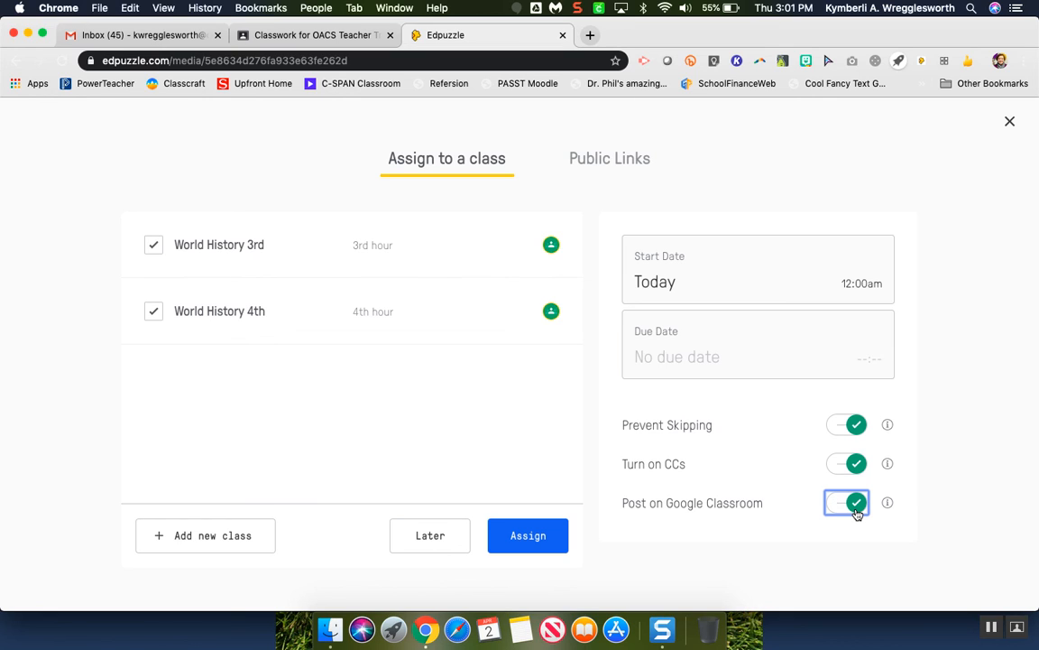
{"action": "left_click", "coordinate": [840, 510]}
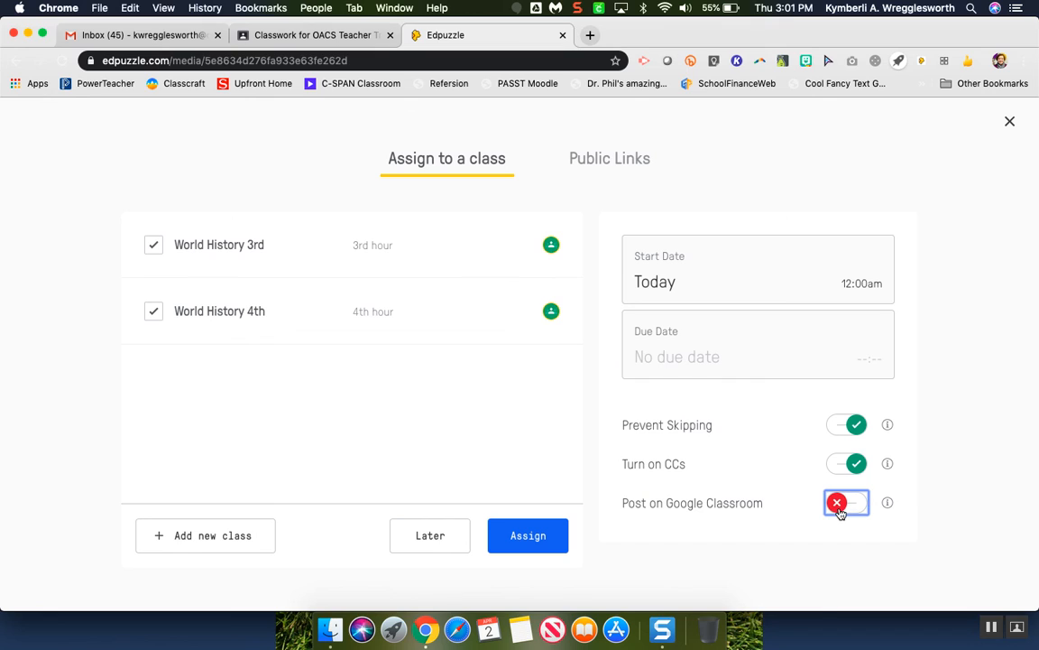